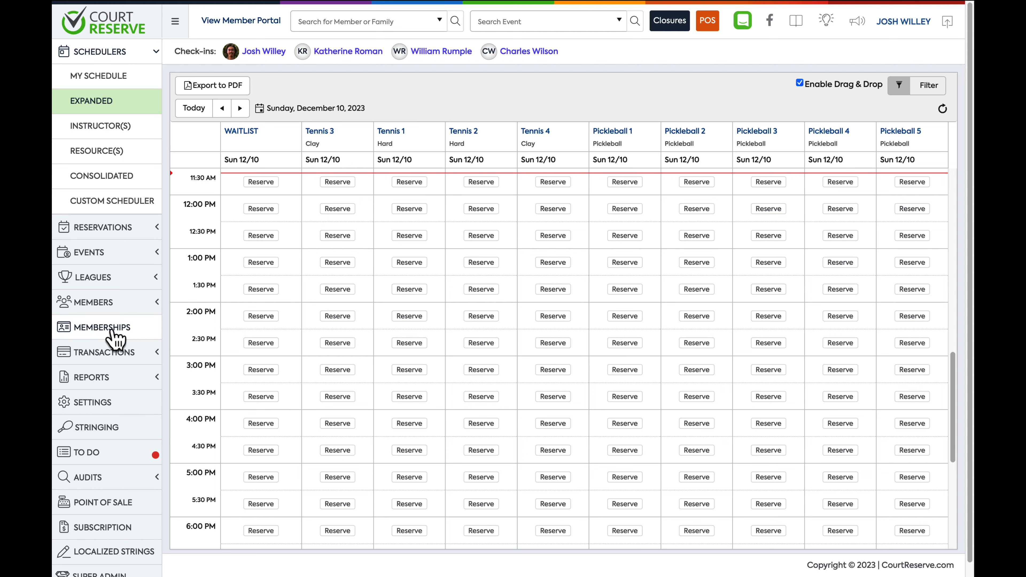
Create a new individual membership named "Individual Membership 2024" and save it
{"action": "left_click", "coordinate": [101, 327]}
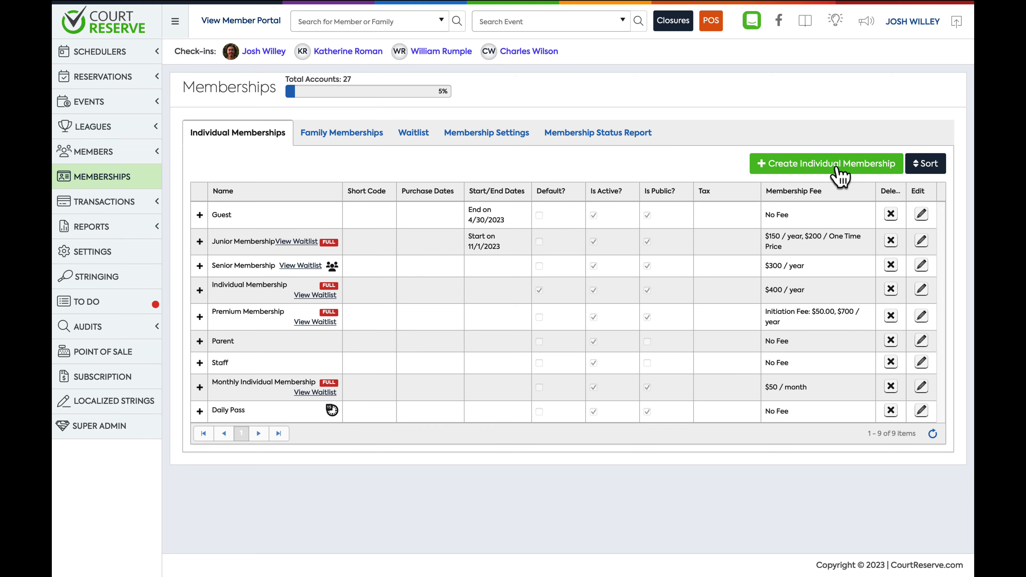
{"action": "left_click", "coordinate": [802, 171]}
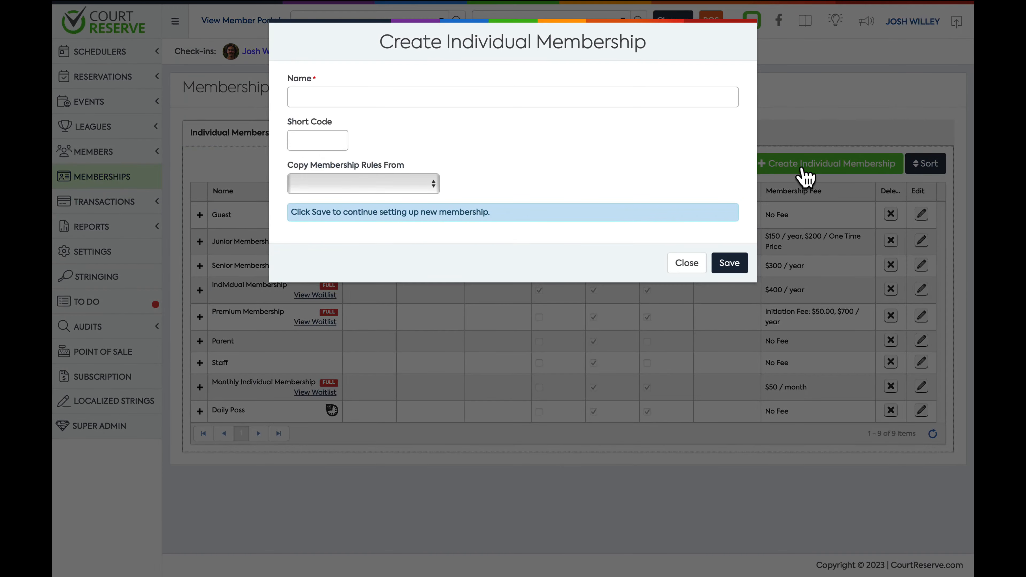
{"action": "left_click", "coordinate": [548, 97]}
{"action": "type", "text": "Individual Membership 2024"}
{"action": "left_click", "coordinate": [729, 263]}
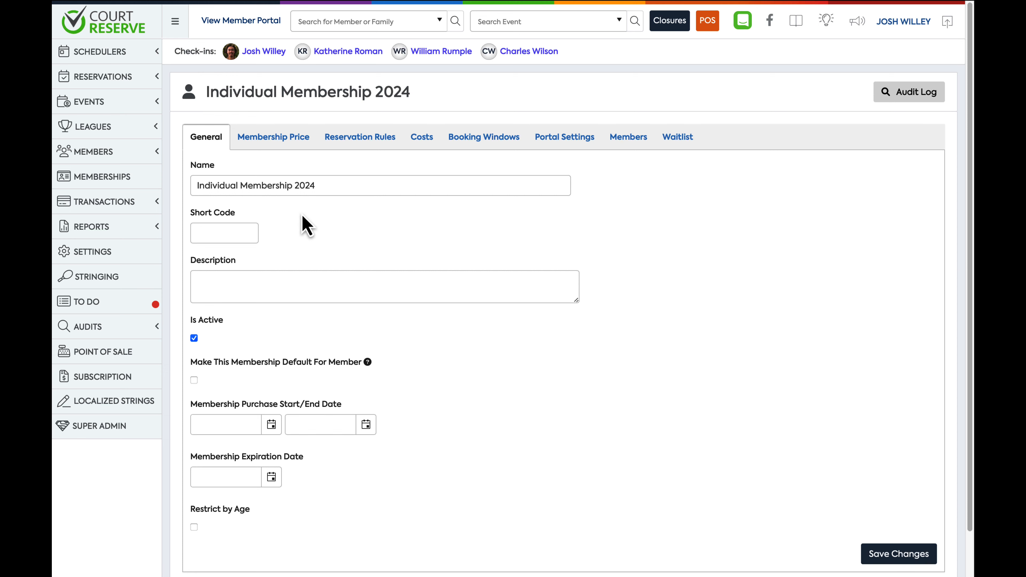
Make the membership require a fee, allow the Yearly payment frequency at $250.00, and save the pricing
{"action": "left_click", "coordinate": [363, 229]}
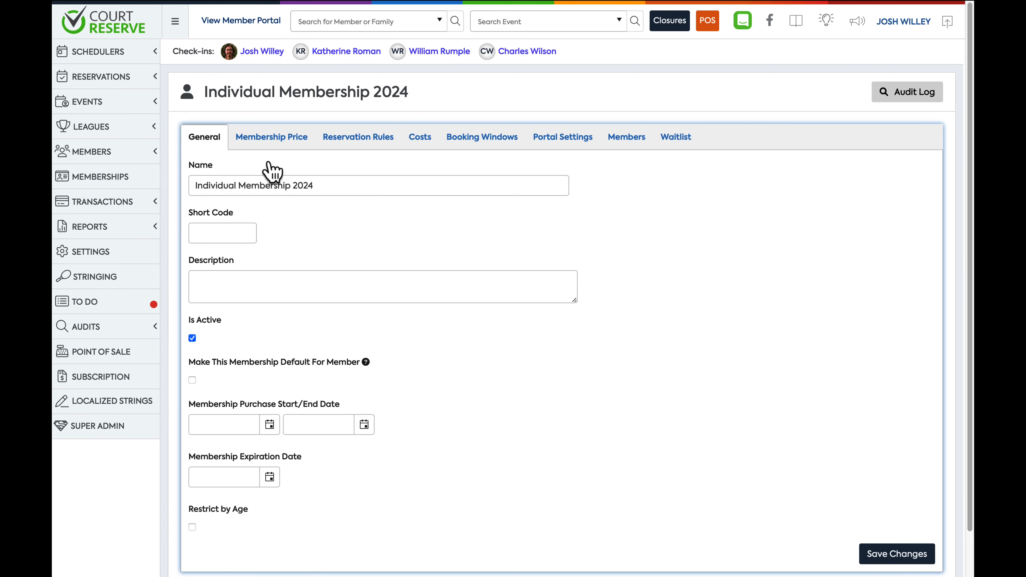
{"action": "left_click", "coordinate": [271, 138]}
{"action": "left_click", "coordinate": [192, 181]}
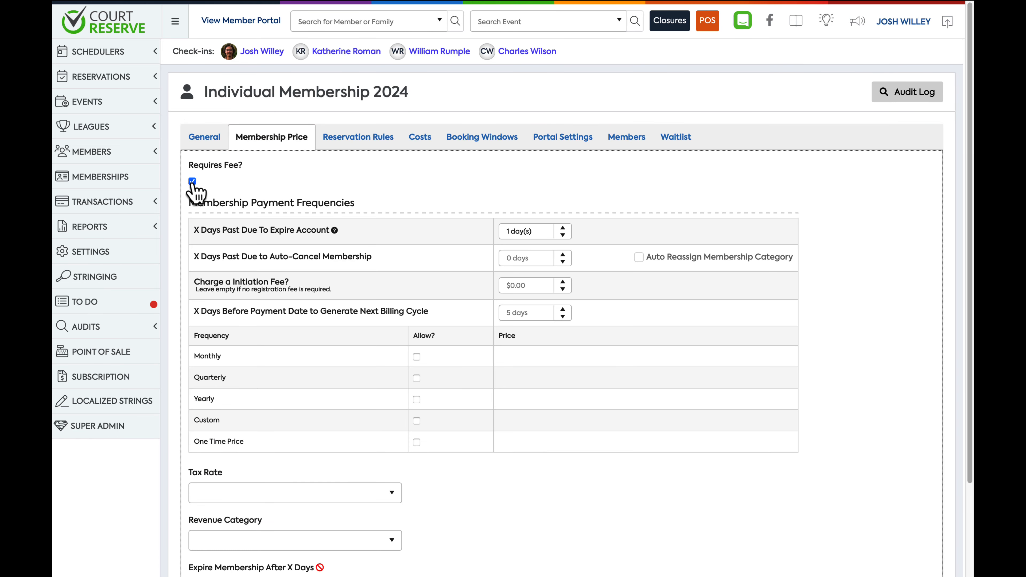
{"action": "scroll", "coordinate": [464, 259], "scroll_direction": "down", "scroll_amount": 1}
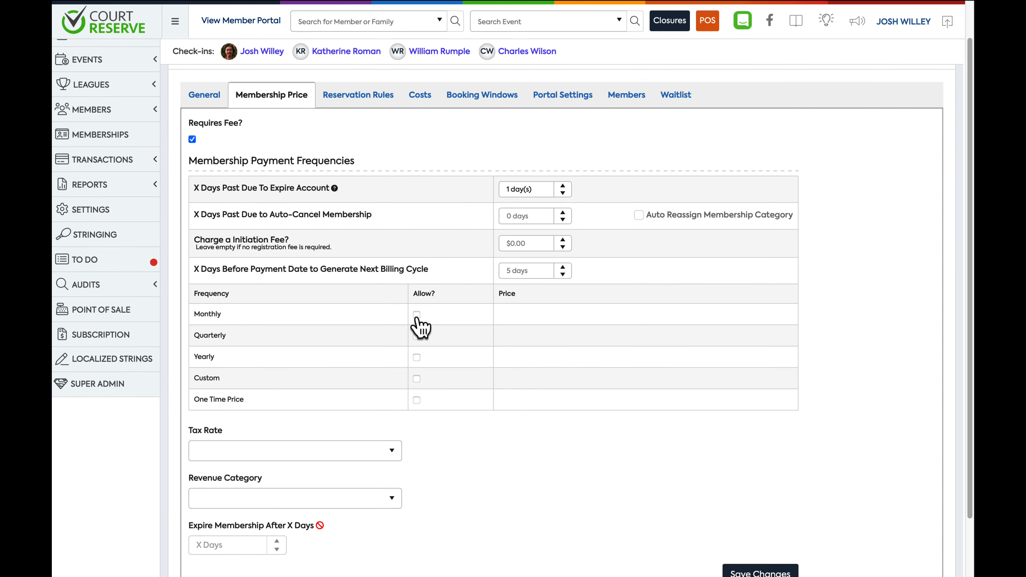
{"action": "left_click", "coordinate": [415, 359]}
{"action": "left_click", "coordinate": [531, 361]}
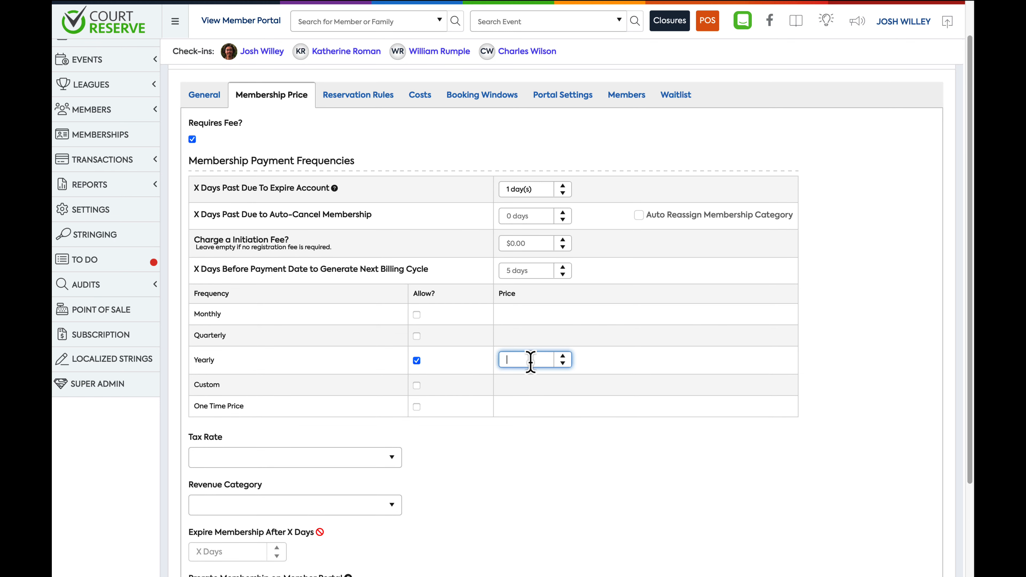
{"action": "type", "text": "2500"}
{"action": "key", "text": "BackSpace"}
{"action": "key", "text": "BackSpace"}
{"action": "type", "text": "0"}
{"action": "scroll", "coordinate": [686, 444], "scroll_direction": "down", "scroll_amount": 2}
{"action": "left_click", "coordinate": [732, 543]}
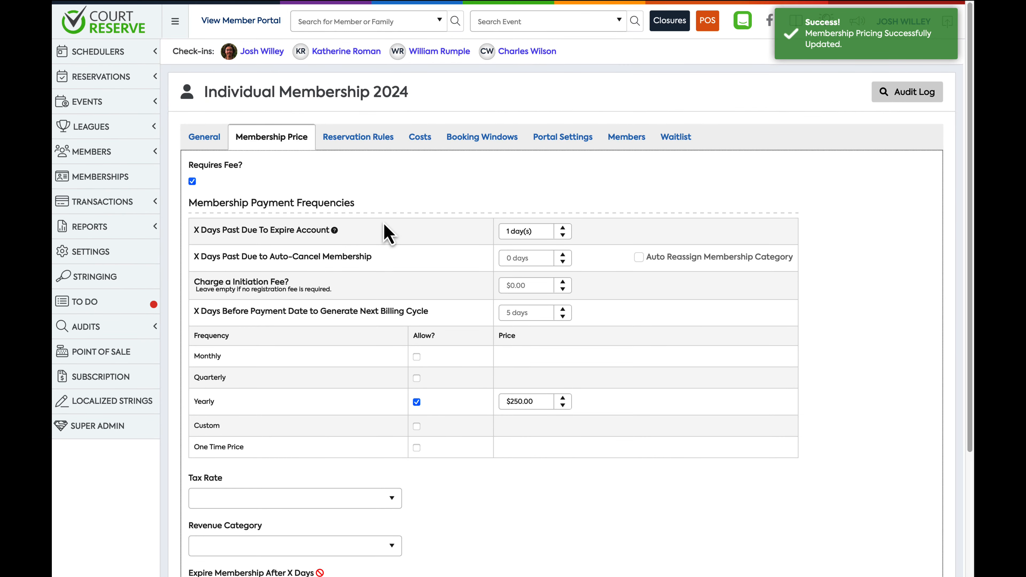
Set the start date of the membership period to 1/1/2024 in the general settings
{"action": "left_click", "coordinate": [204, 148]}
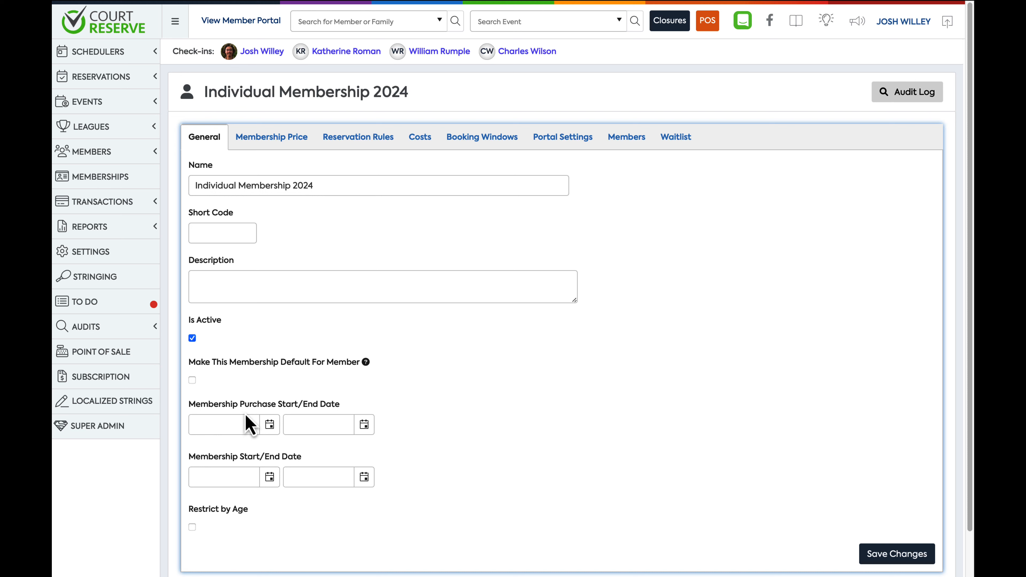
{"action": "left_click_drag", "start_coordinate": [188, 404], "coordinate": [301, 399]}
{"action": "left_click", "coordinate": [355, 405]}
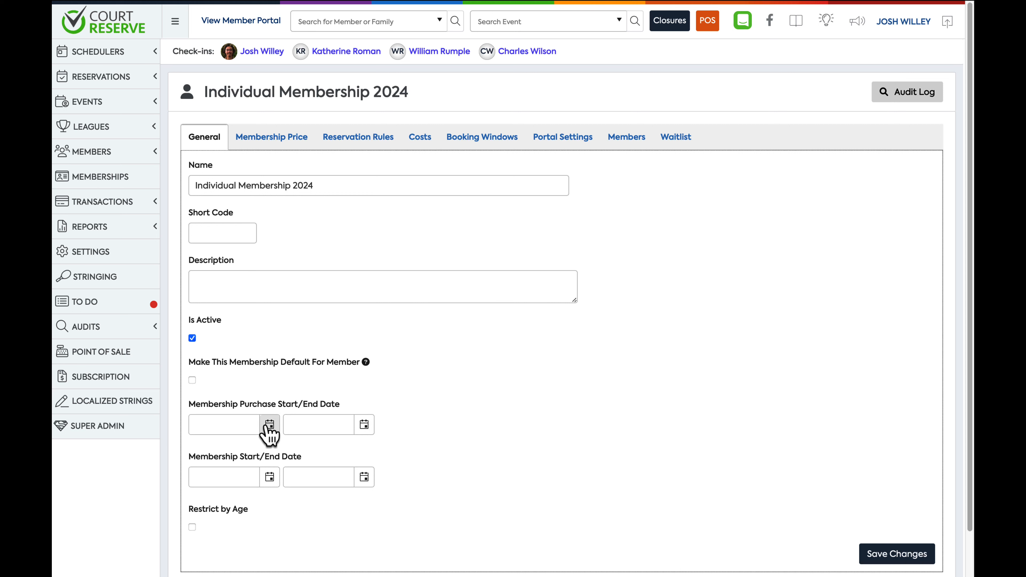
{"action": "left_click", "coordinate": [269, 476]}
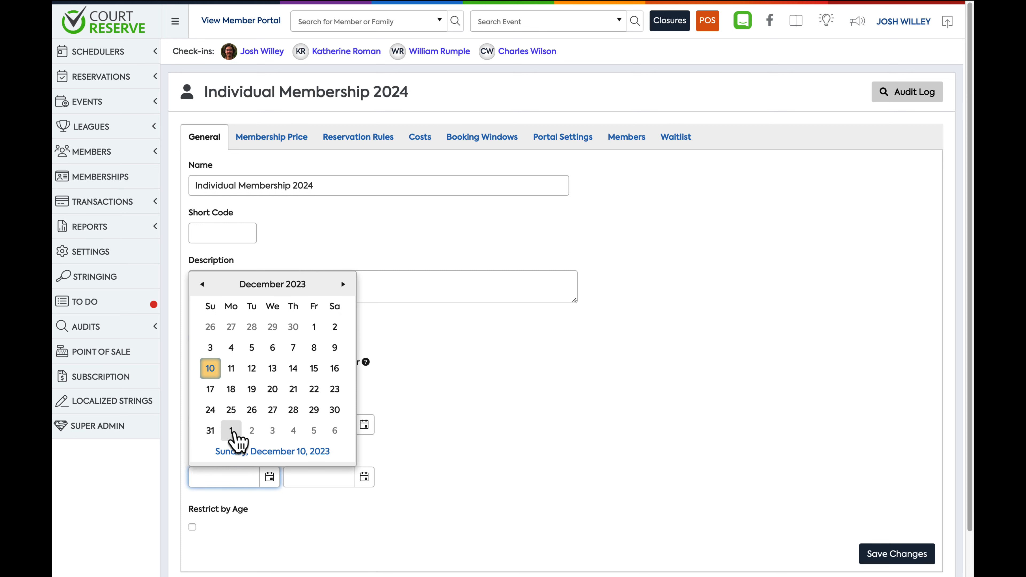
{"action": "left_click", "coordinate": [231, 430]}
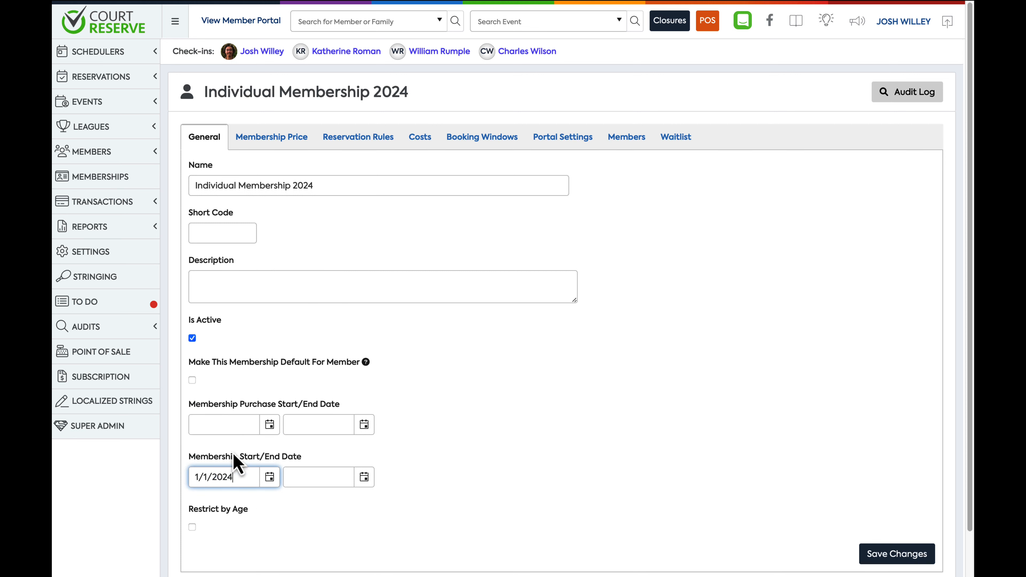
{"action": "left_click", "coordinate": [173, 480]}
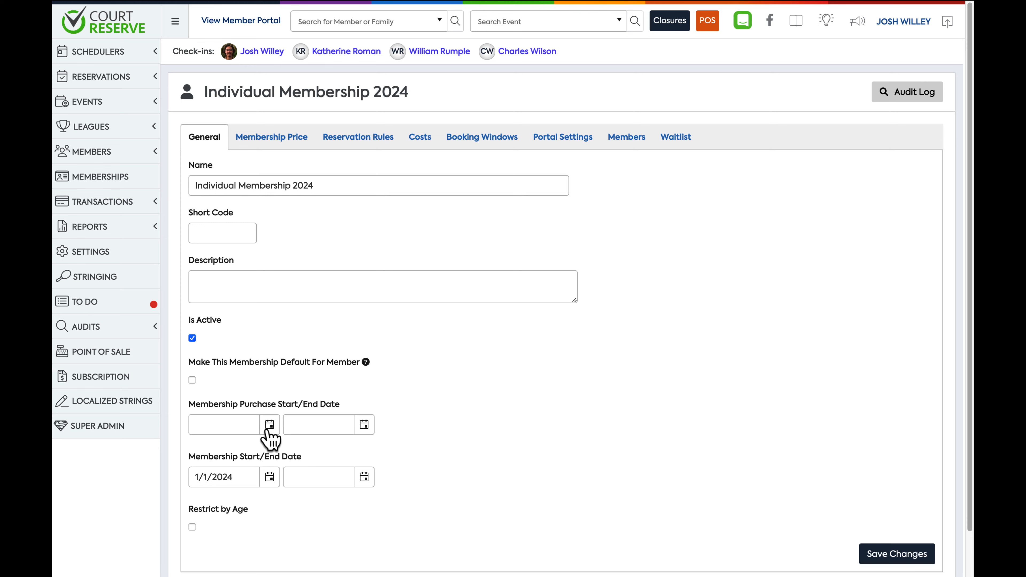
Set the membership purchase window from 12/1/2023 to 12/15/2023
{"action": "left_click", "coordinate": [268, 427]}
{"action": "left_click", "coordinate": [317, 276]}
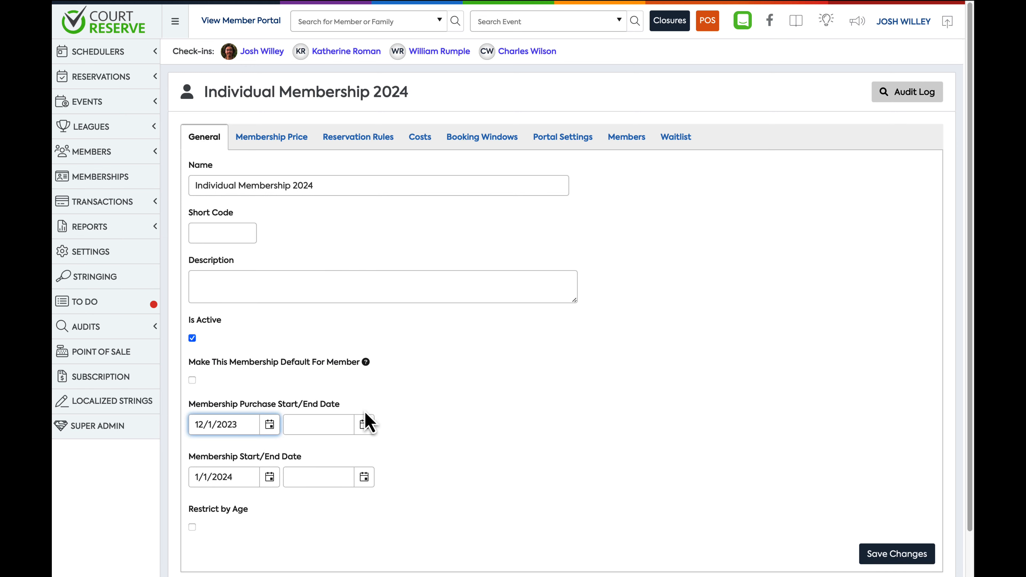
{"action": "left_click", "coordinate": [364, 424]}
{"action": "left_click", "coordinate": [408, 336]}
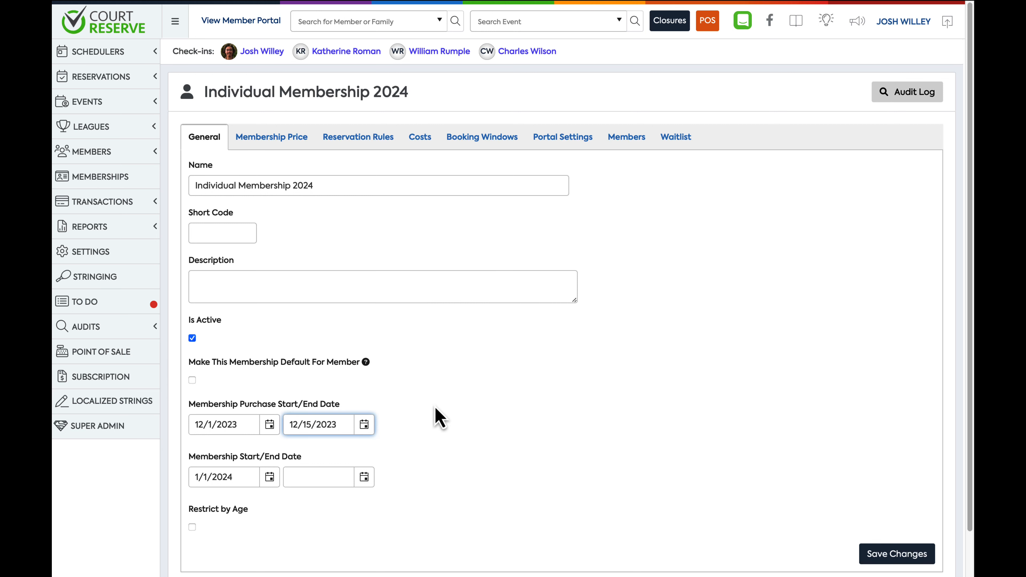
{"action": "left_click", "coordinate": [435, 409]}
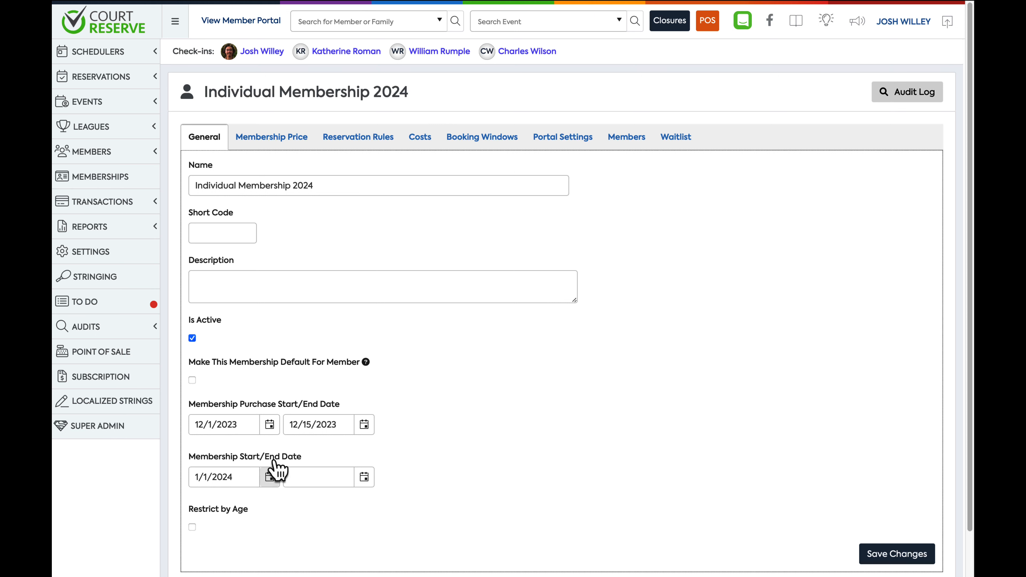
Set the membership's initiation fee to $50.00 in the pricing settings
{"action": "left_click", "coordinate": [275, 150]}
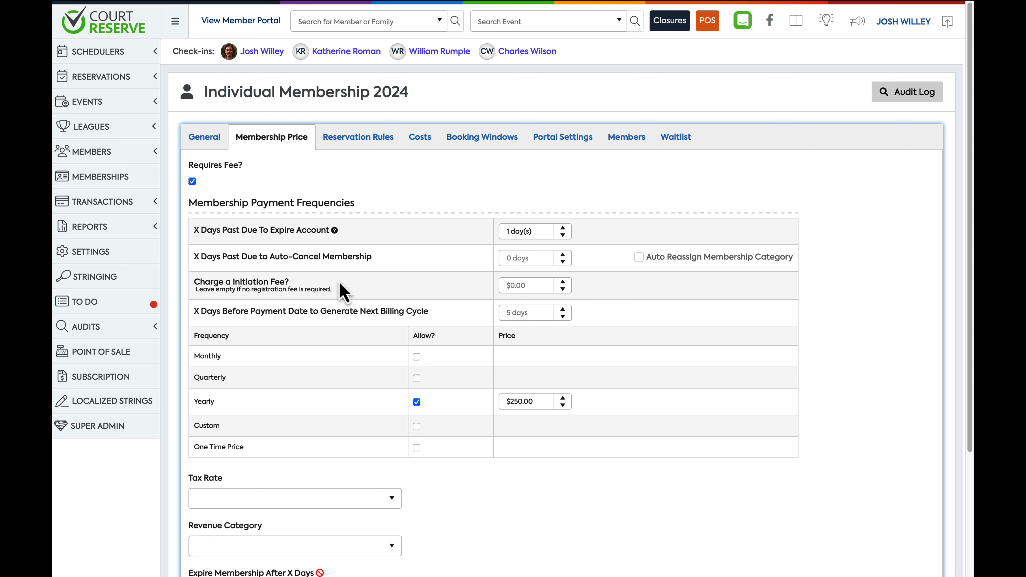
{"action": "left_click", "coordinate": [533, 285]}
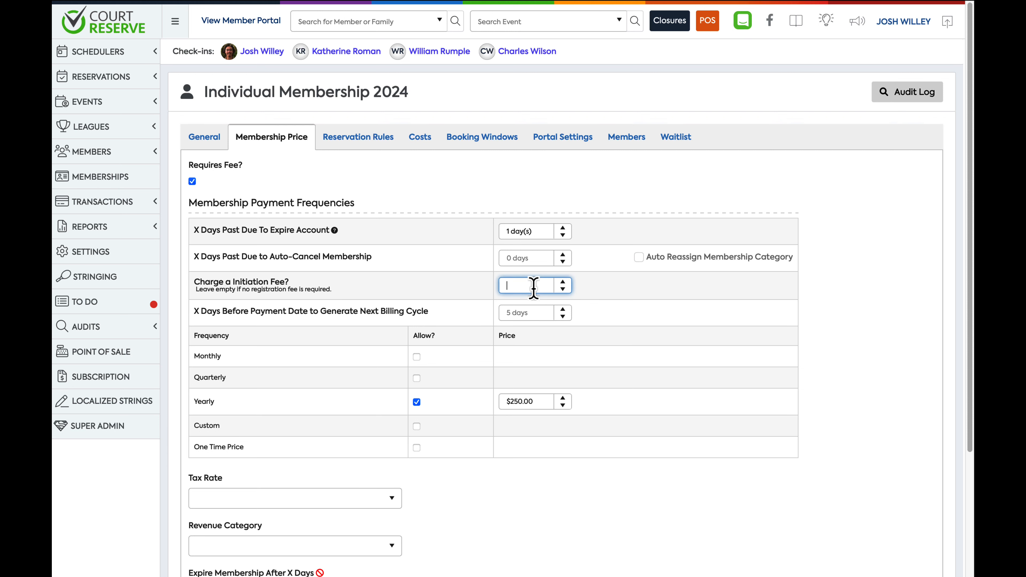
{"action": "type", "text": "50"}
{"action": "left_click", "coordinate": [465, 301]}
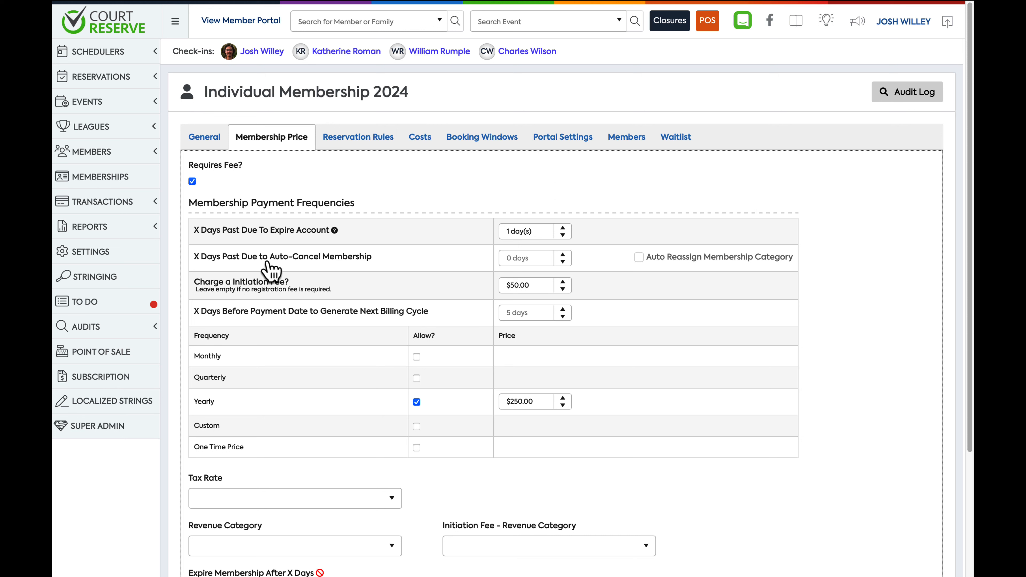
Auto-cancel the membership at 30 days past due and automatically reassign it to the Guest membership category
{"action": "left_click", "coordinate": [523, 259]}
{"action": "type", "text": "30"}
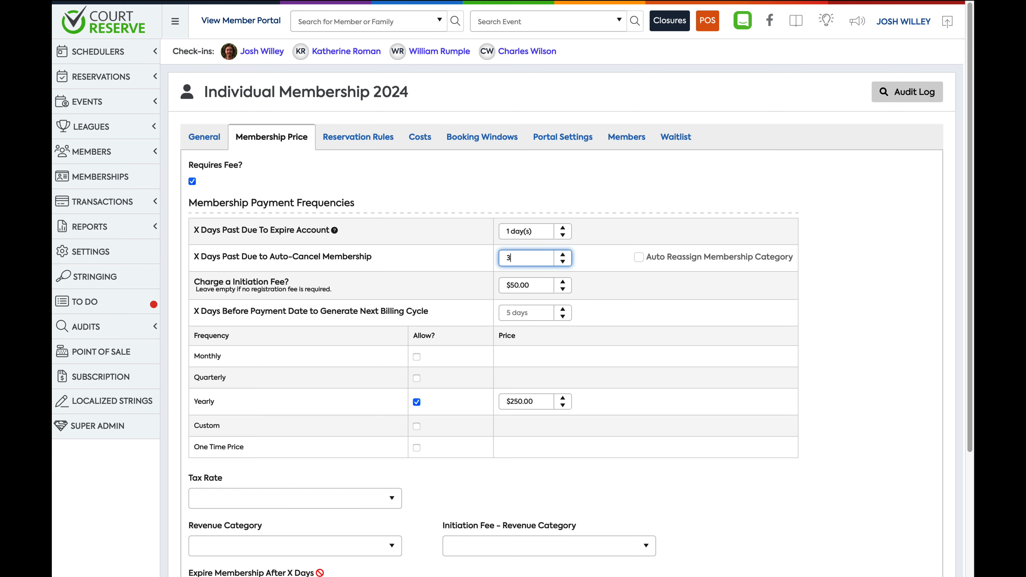
{"action": "left_click", "coordinate": [469, 277]}
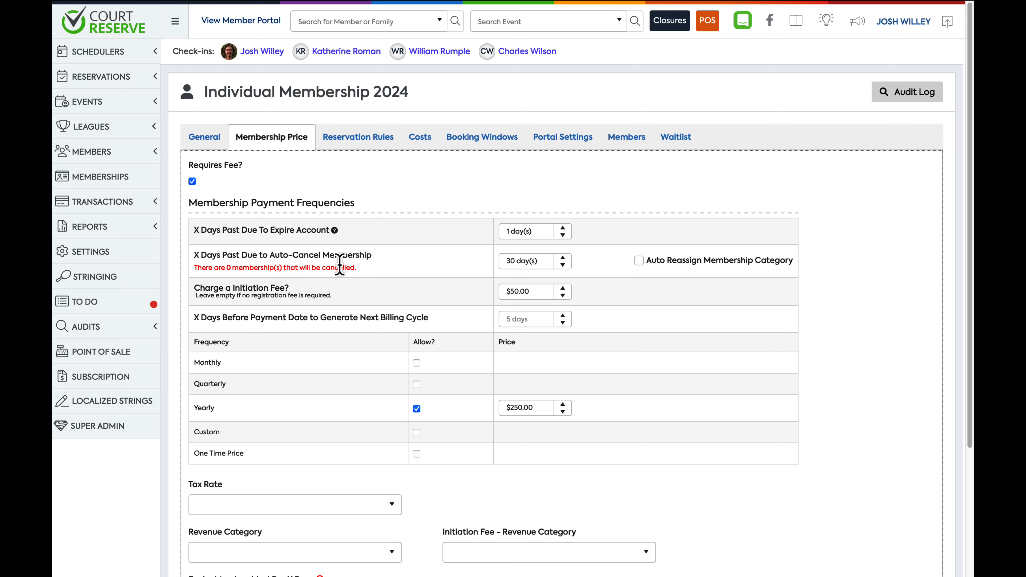
{"action": "left_click", "coordinate": [639, 261]}
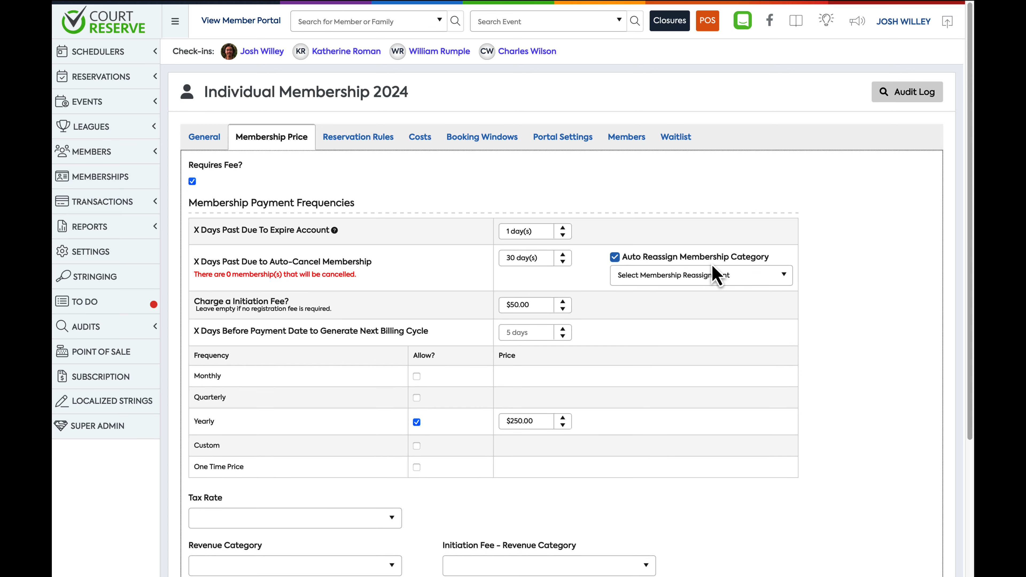
{"action": "left_click", "coordinate": [725, 279]}
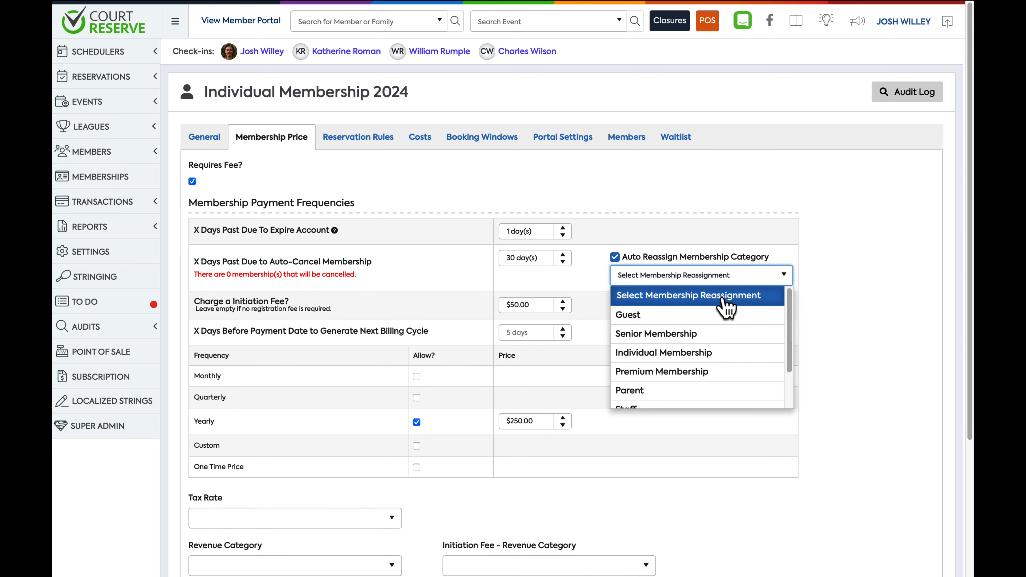
{"action": "left_click", "coordinate": [710, 314]}
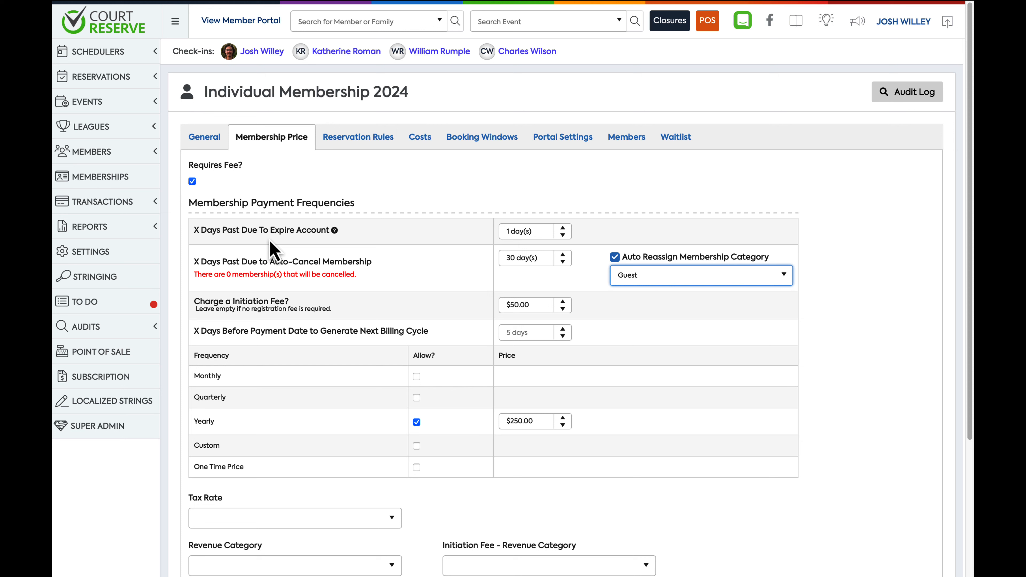
Set the number of days past due to expire the account to 5
{"action": "left_click", "coordinate": [537, 237]}
{"action": "type", "text": "5"}
{"action": "left_click", "coordinate": [444, 232]}
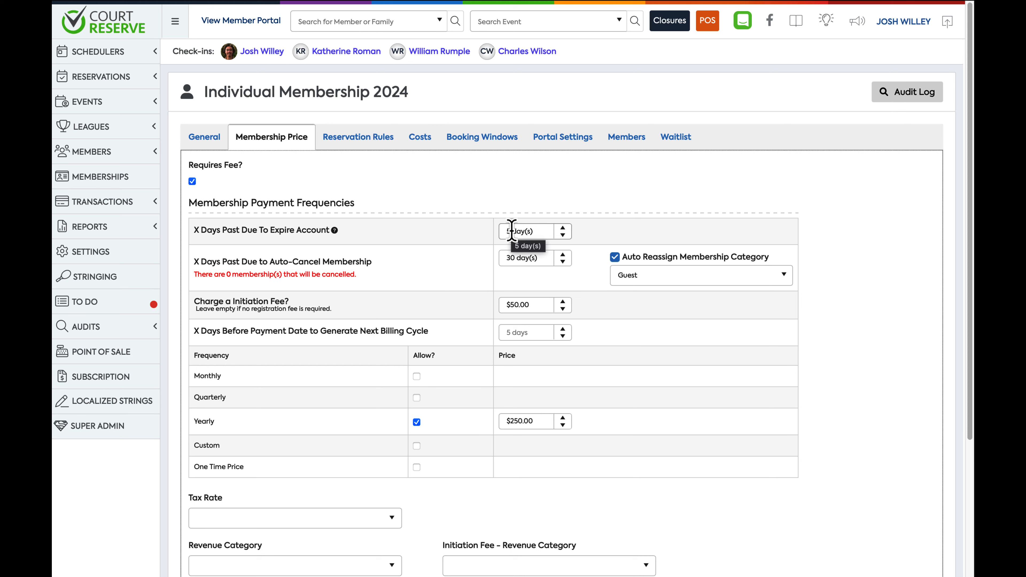
{"action": "left_click", "coordinate": [416, 397]}
{"action": "left_click", "coordinate": [416, 376]}
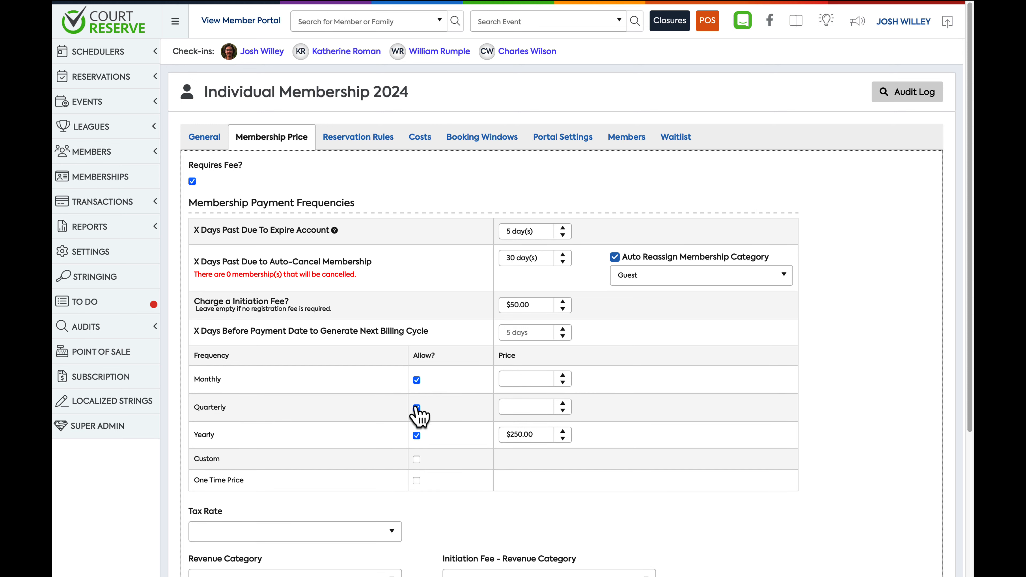
{"action": "left_click", "coordinate": [416, 459]}
{"action": "left_click", "coordinate": [416, 459]}
{"action": "left_click", "coordinate": [417, 408]}
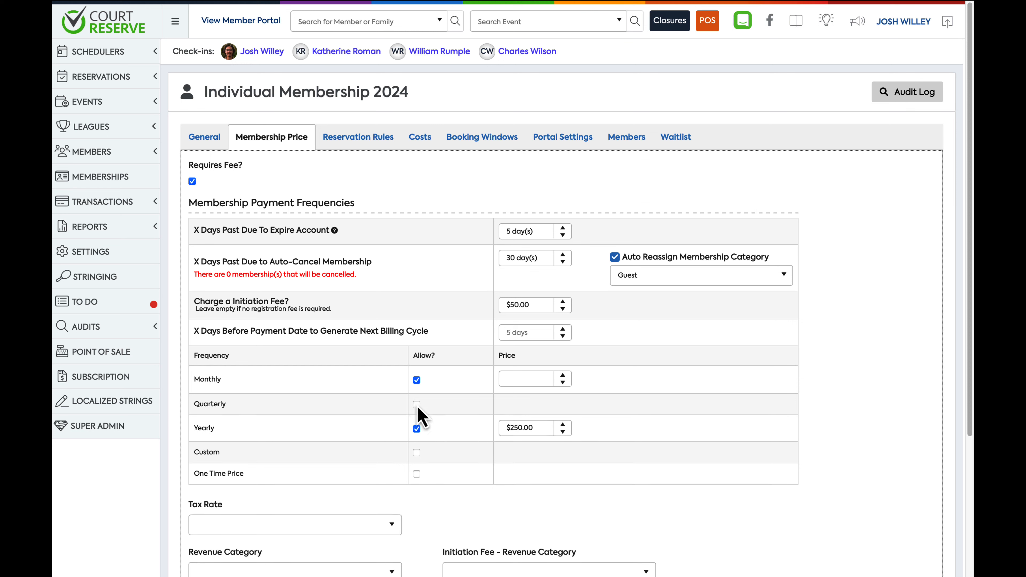
{"action": "left_click", "coordinate": [417, 381]}
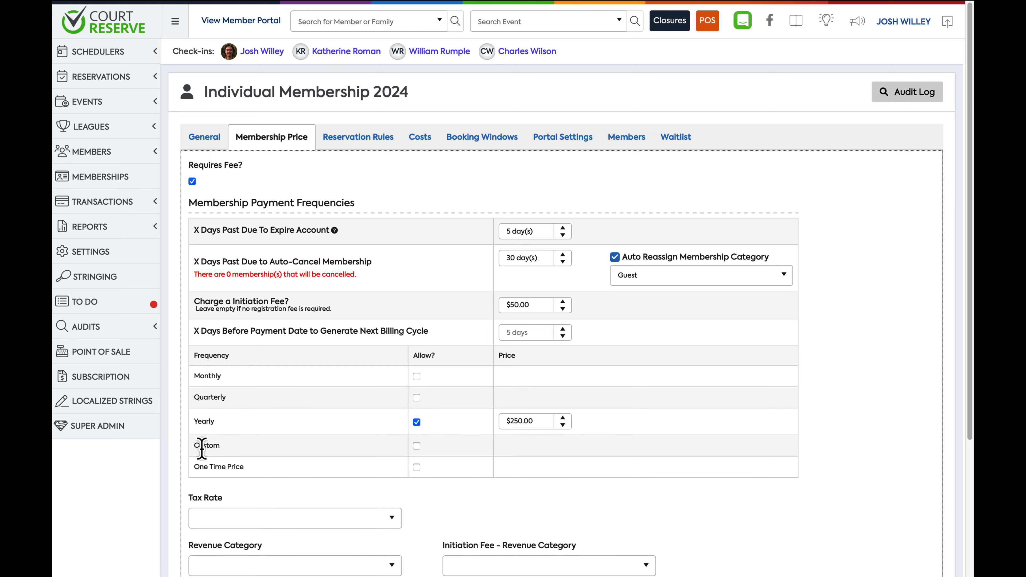
In the general settings, set the membership purchase start date to 12/1/2023 and end date to 12/15/2023
{"action": "left_click", "coordinate": [204, 140]}
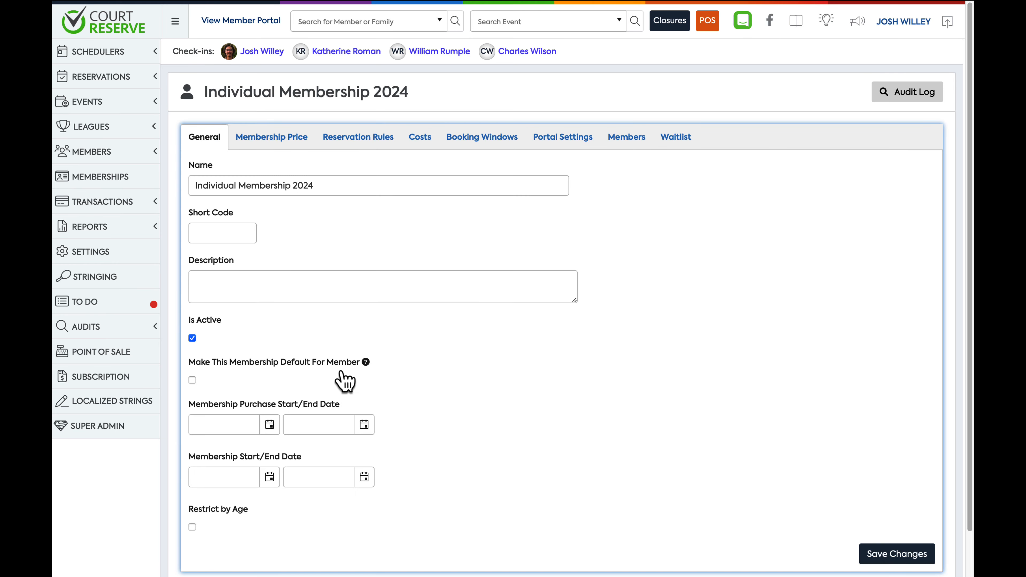
{"action": "scroll", "coordinate": [345, 382], "scroll_direction": "down", "scroll_amount": 2}
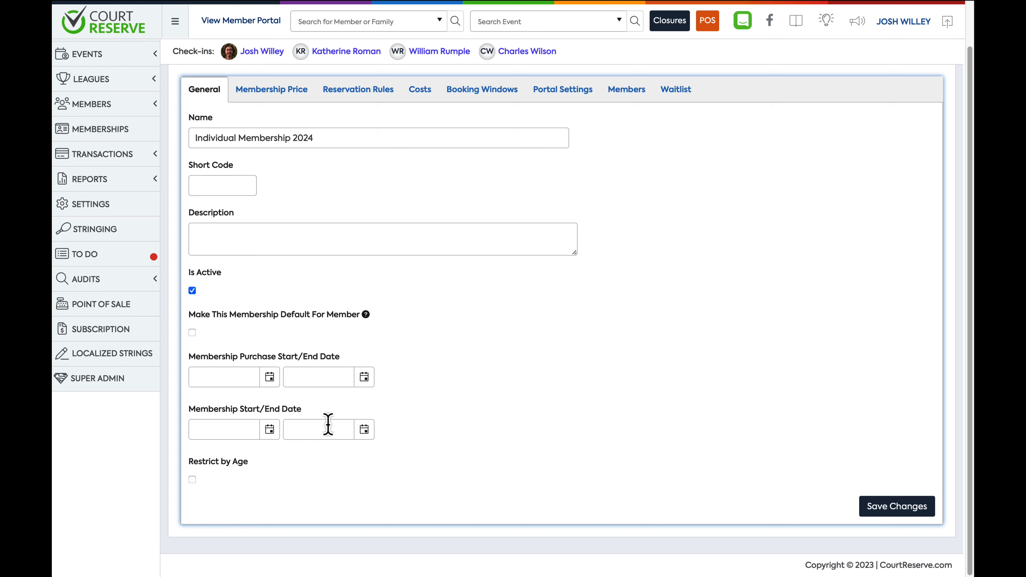
{"action": "left_click", "coordinate": [270, 377]}
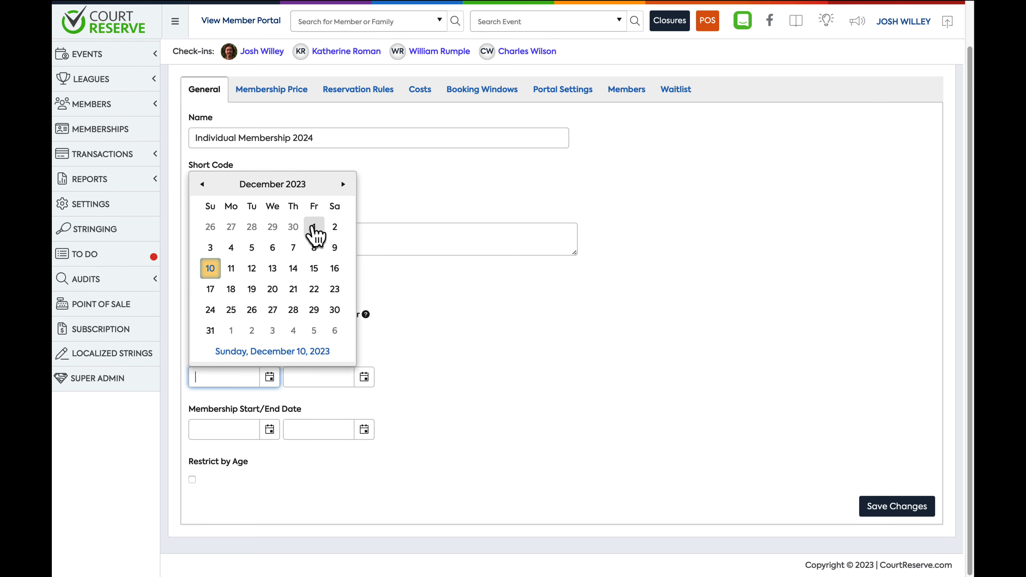
{"action": "left_click", "coordinate": [314, 227]}
{"action": "left_click", "coordinate": [364, 377]}
{"action": "left_click", "coordinate": [408, 269]}
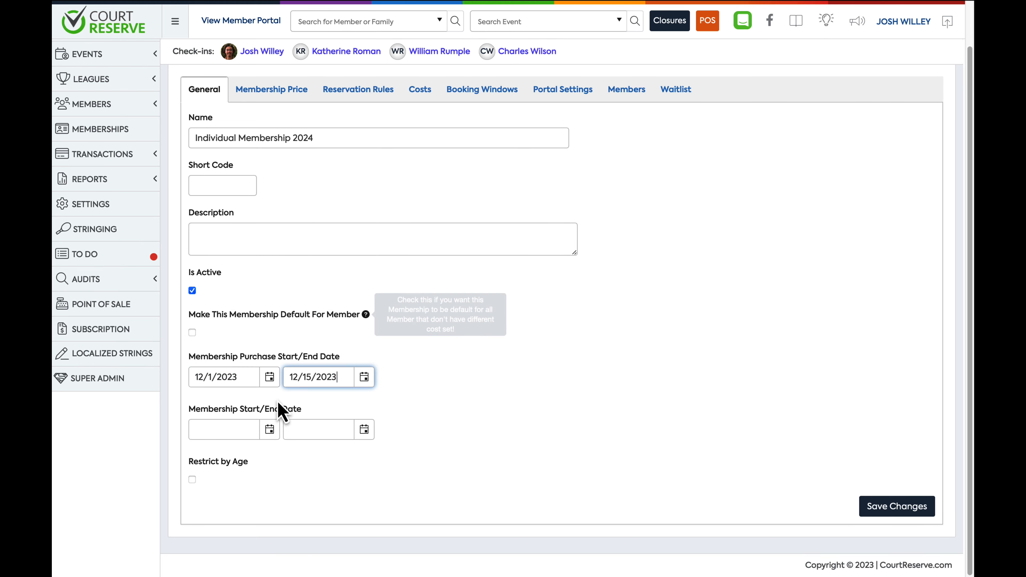
Set the membership start date to 1/1/2024 and save the general settings
{"action": "left_click", "coordinate": [270, 429]}
{"action": "left_click", "coordinate": [230, 383]}
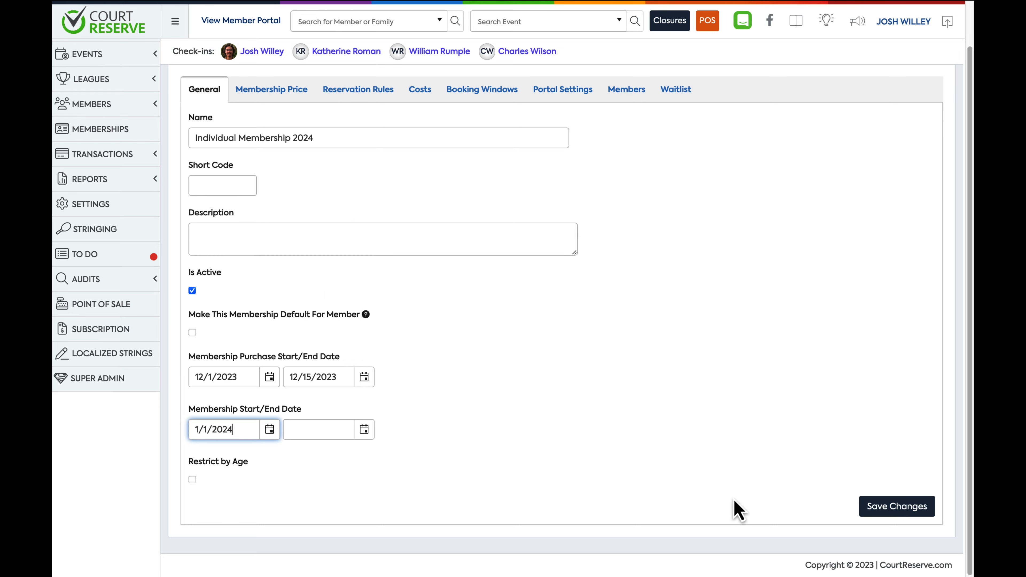
{"action": "left_click", "coordinate": [888, 510]}
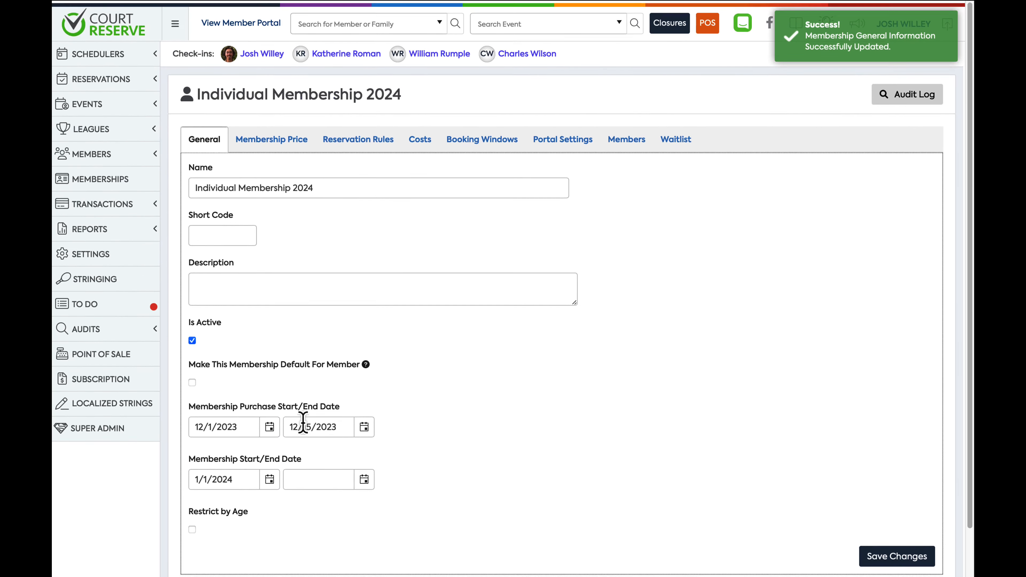
{"action": "scroll", "coordinate": [206, 458], "scroll_direction": "down", "scroll_amount": 2}
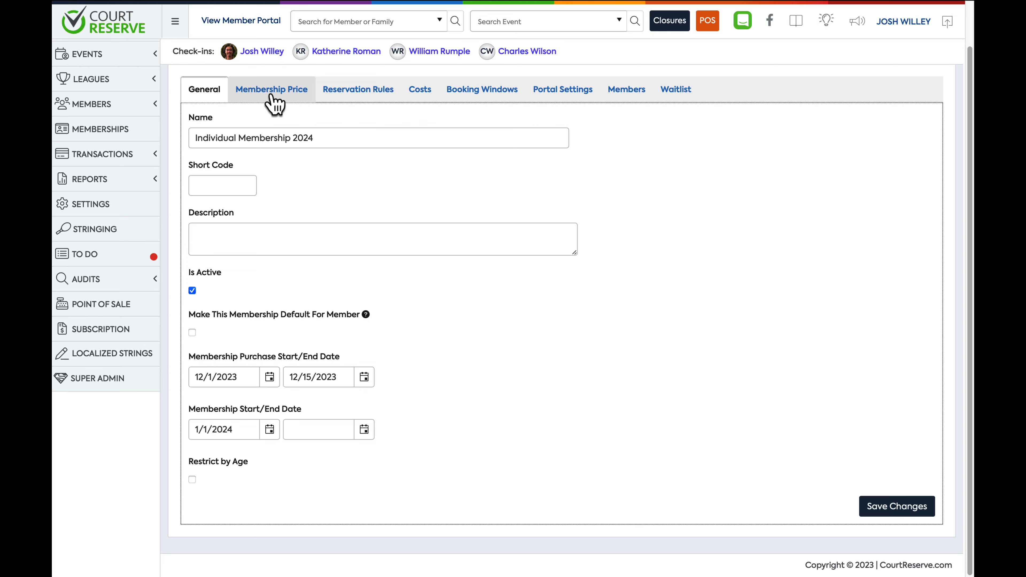
In the membership price settings, replace the yearly frequency with a one-time price of $250.00 and save the changes
{"action": "left_click", "coordinate": [270, 102]}
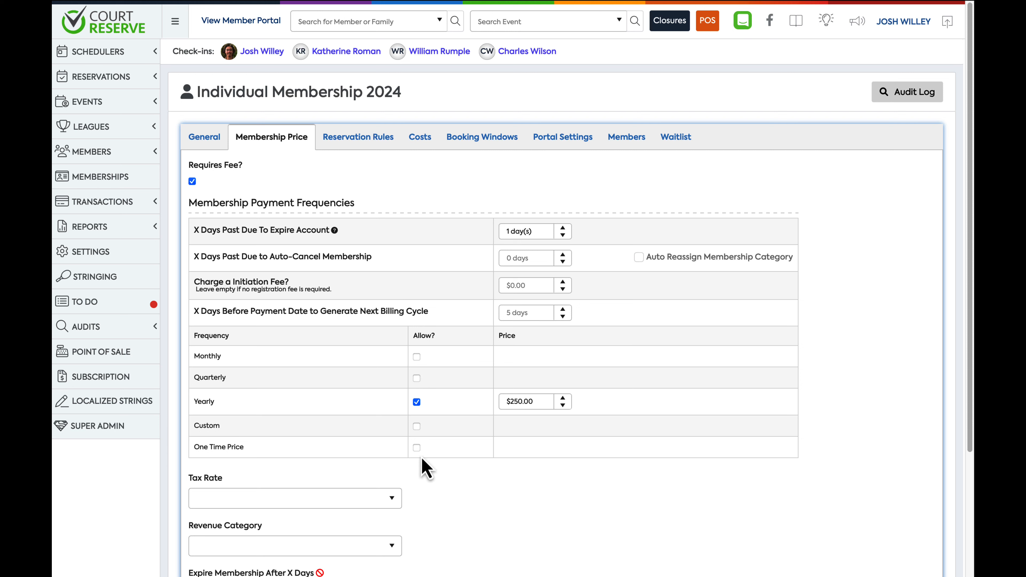
{"action": "left_click", "coordinate": [416, 447]}
{"action": "left_click", "coordinate": [416, 401]}
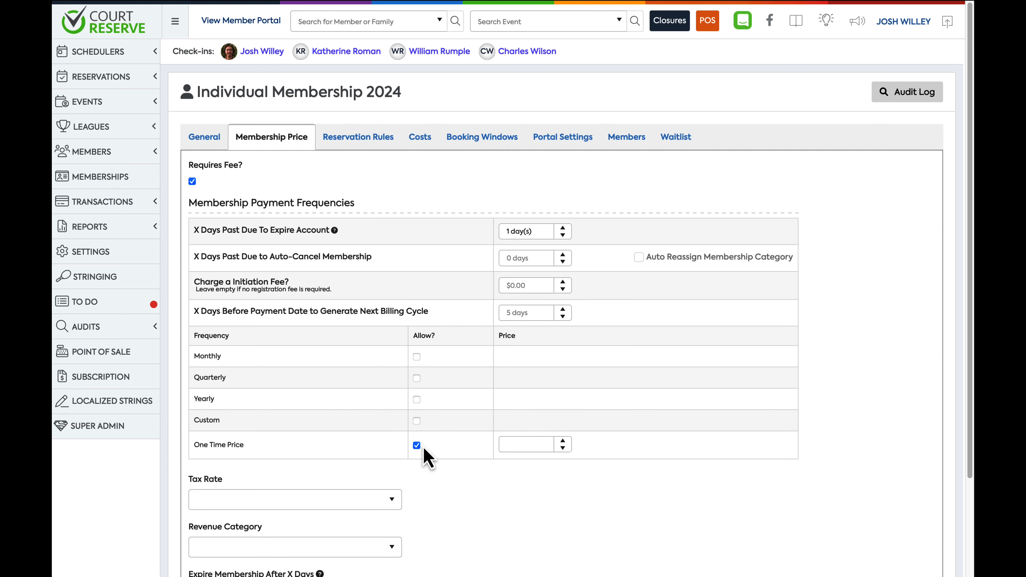
{"action": "left_click", "coordinate": [529, 445]}
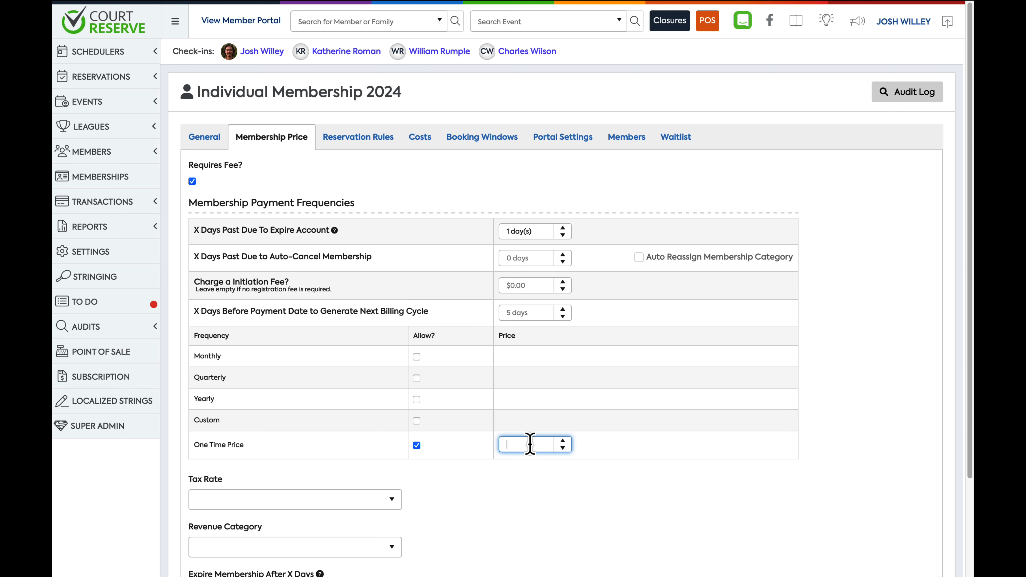
{"action": "type", "text": "250"}
{"action": "left_click", "coordinate": [628, 454]}
{"action": "scroll", "coordinate": [571, 460], "scroll_direction": "down", "scroll_amount": 3}
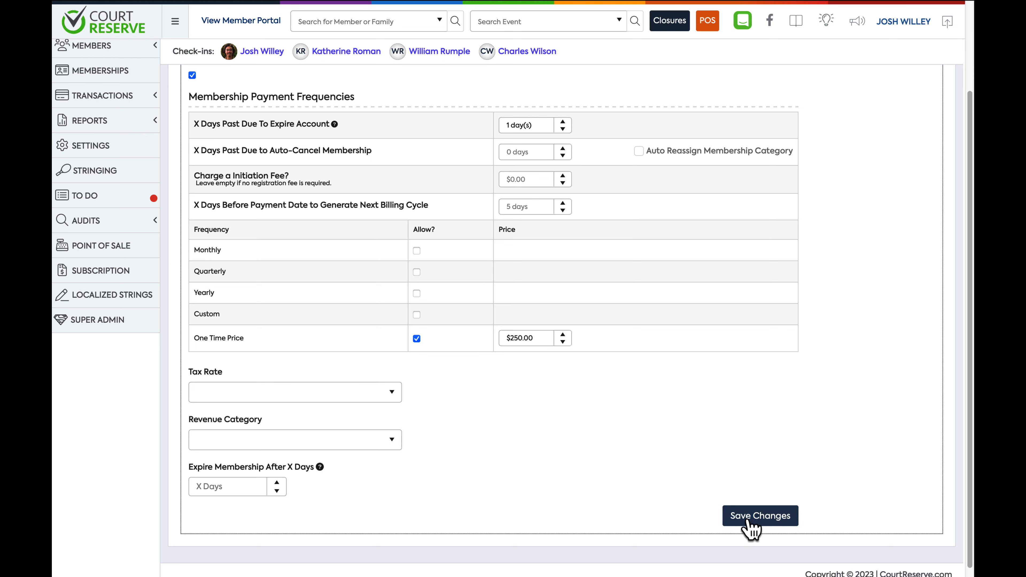
{"action": "left_click", "coordinate": [778, 518]}
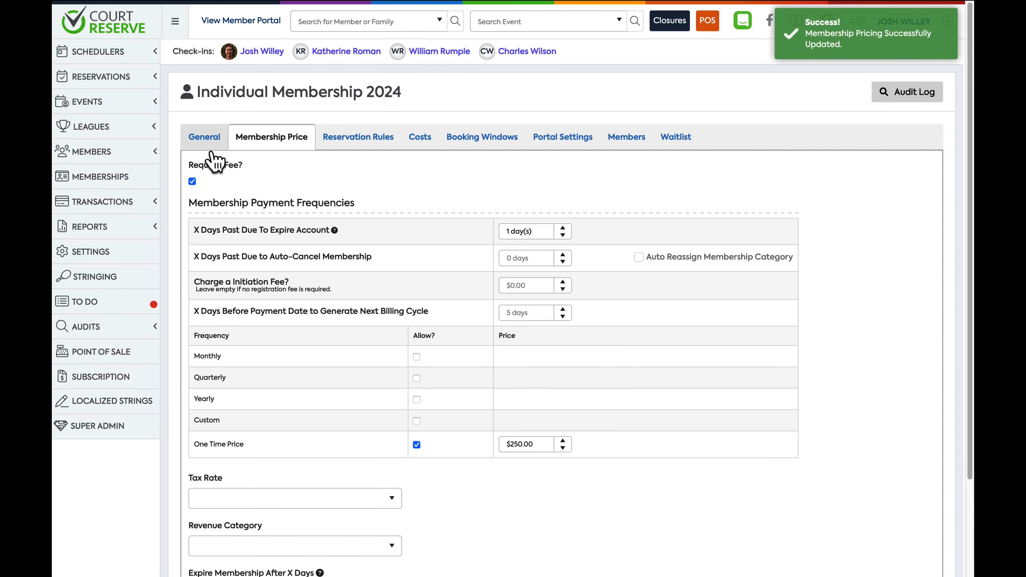
In the general settings, set the membership end date to 9/1/2024
{"action": "left_click", "coordinate": [209, 145]}
{"action": "scroll", "coordinate": [327, 373], "scroll_direction": "down", "scroll_amount": 2}
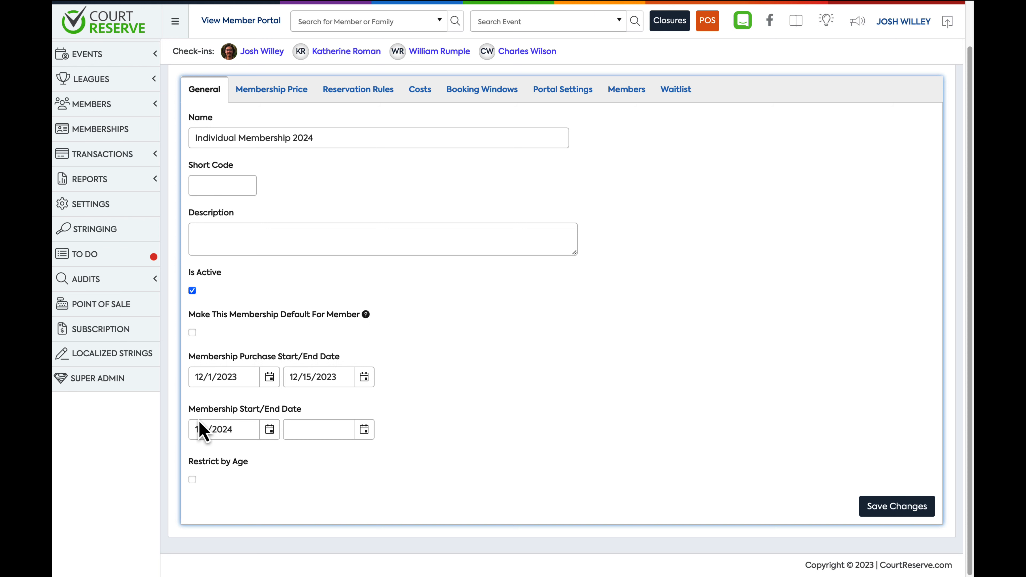
{"action": "left_click", "coordinate": [366, 432]}
{"action": "left_click", "coordinate": [404, 237]}
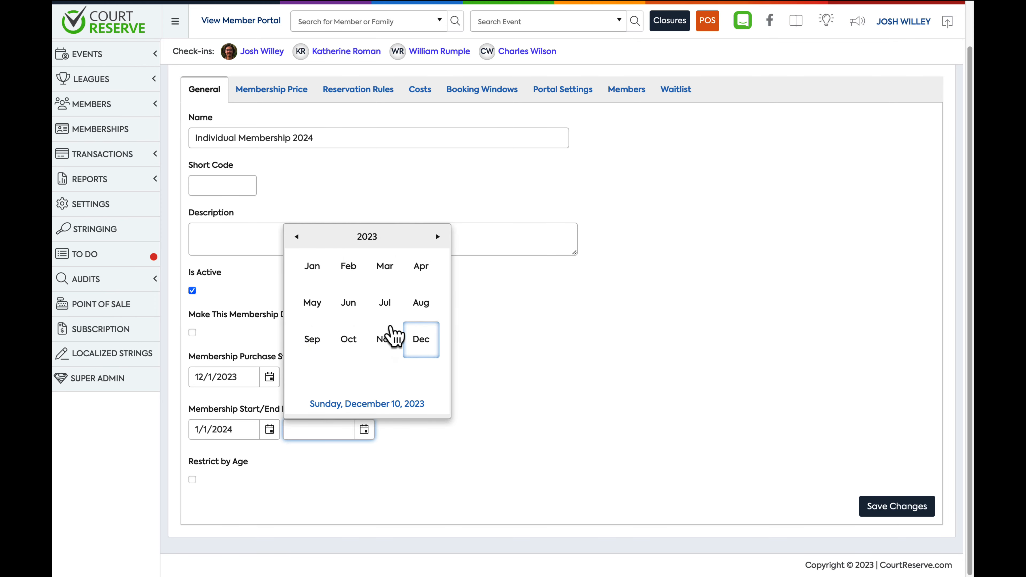
{"action": "left_click", "coordinate": [437, 237]}
{"action": "left_click", "coordinate": [310, 341]}
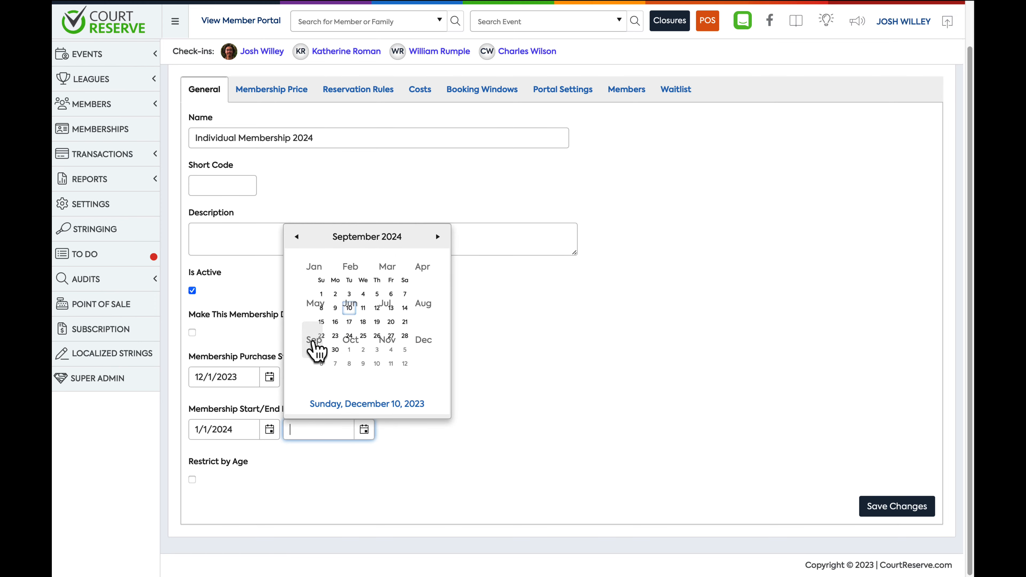
{"action": "left_click", "coordinate": [306, 280]}
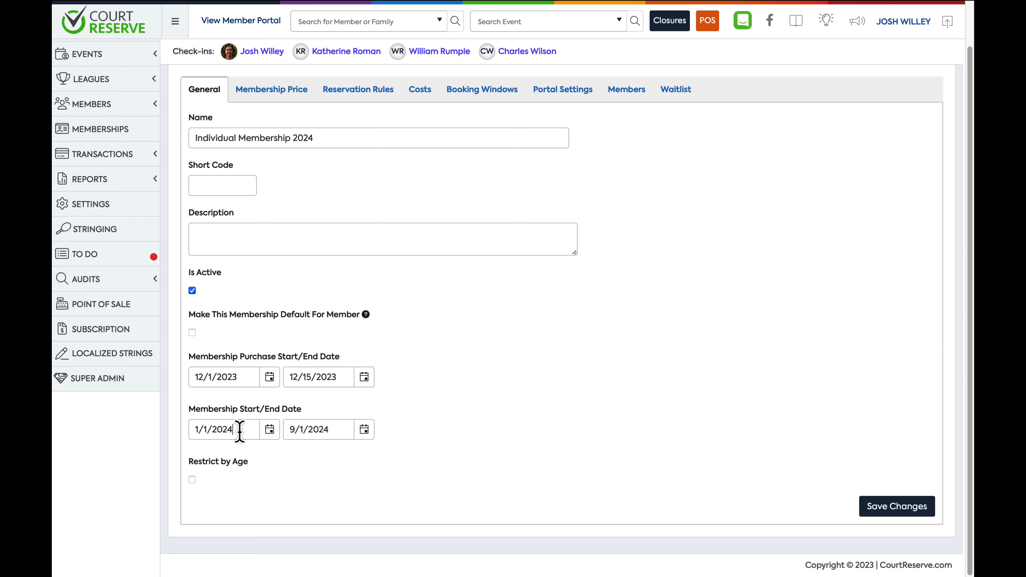
Clear both the membership start date and the membership end date in the general settings
{"action": "left_click_drag", "start_coordinate": [239, 429], "coordinate": [182, 430]}
{"action": "left_click", "coordinate": [258, 454]}
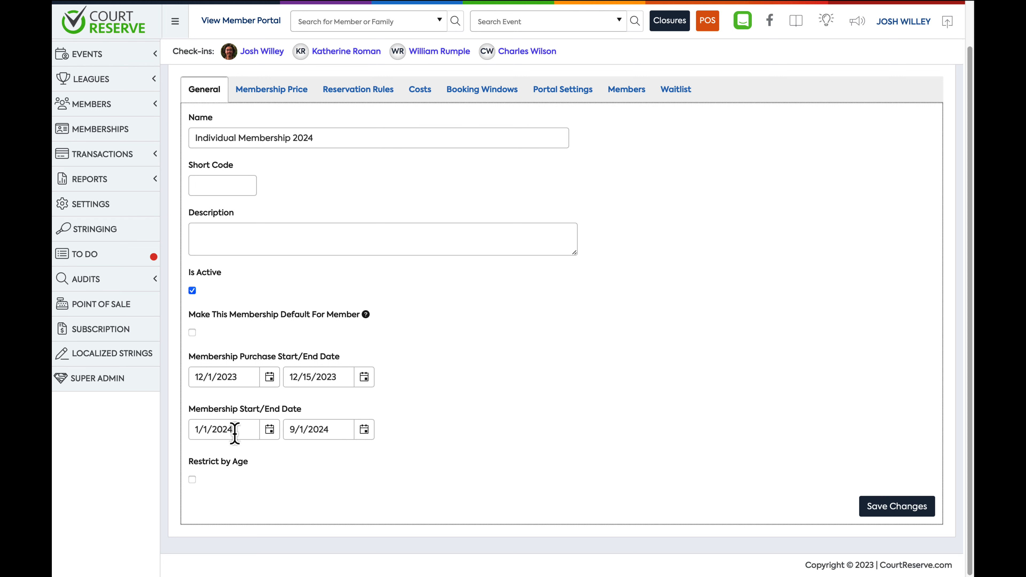
{"action": "triple_click", "coordinate": [249, 429]}
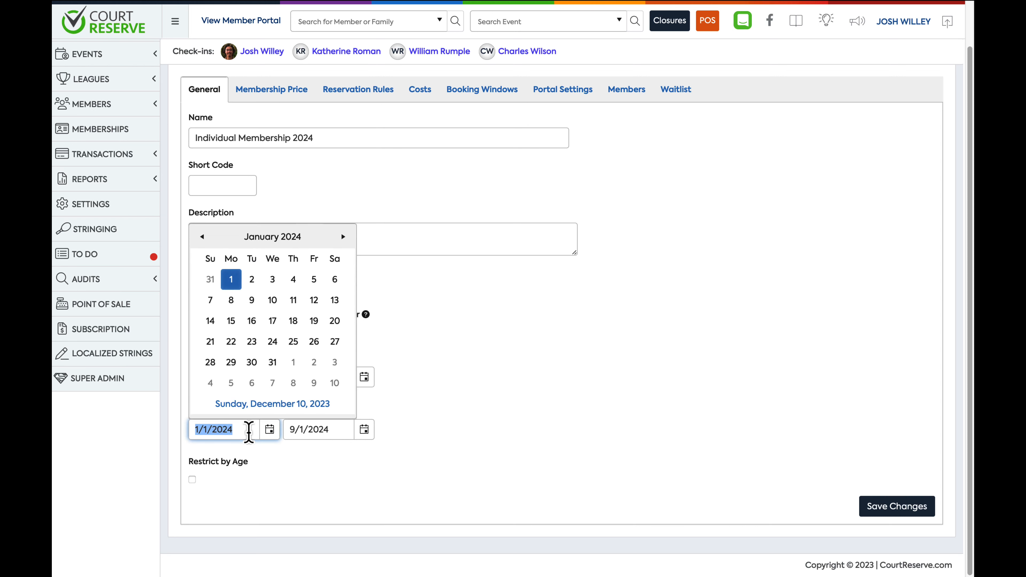
{"action": "key", "text": "BackSpace"}
{"action": "left_click", "coordinate": [324, 478]}
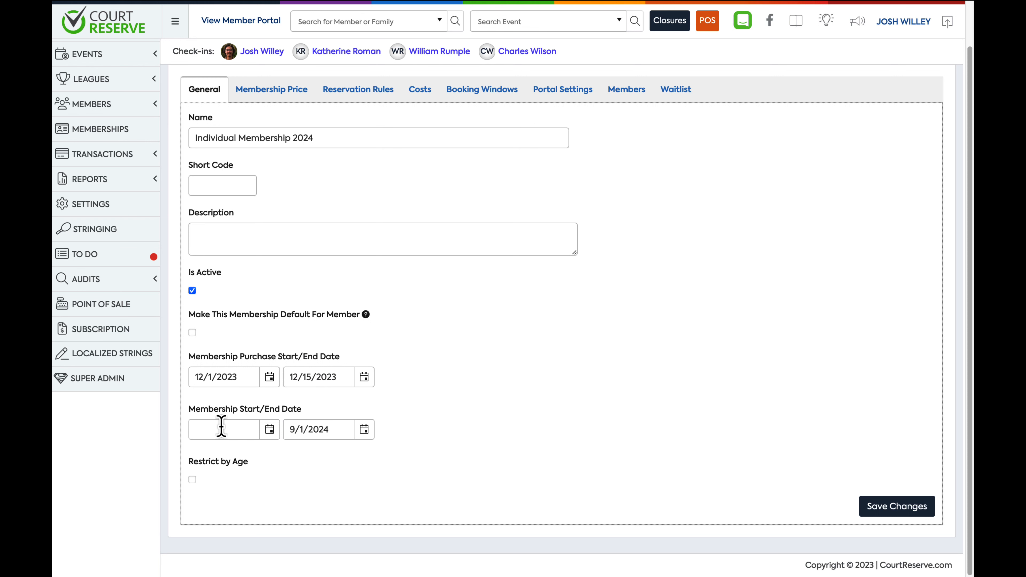
{"action": "triple_click", "coordinate": [296, 426]}
{"action": "key", "text": "BackSpace"}
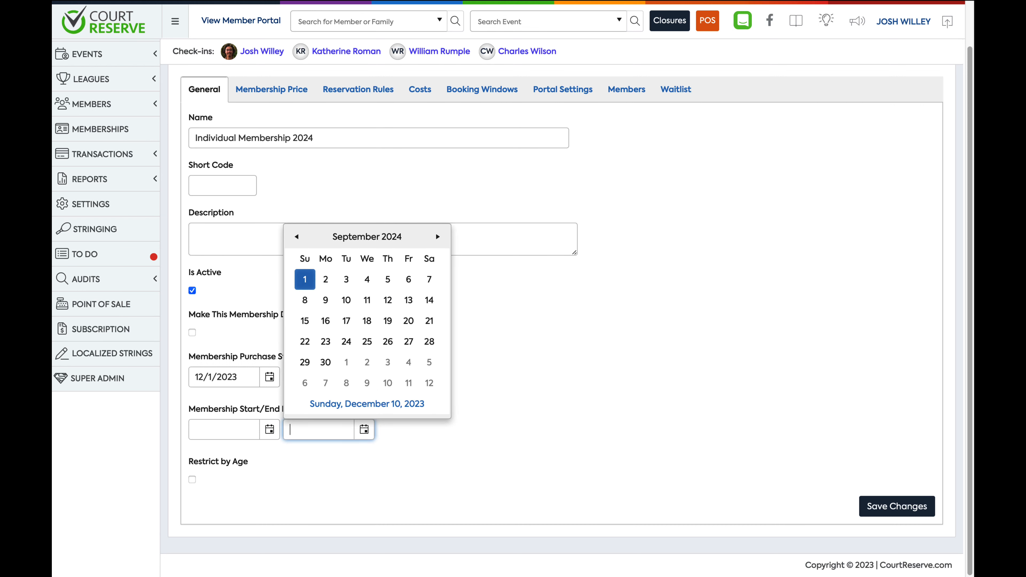
{"action": "left_click", "coordinate": [248, 461]}
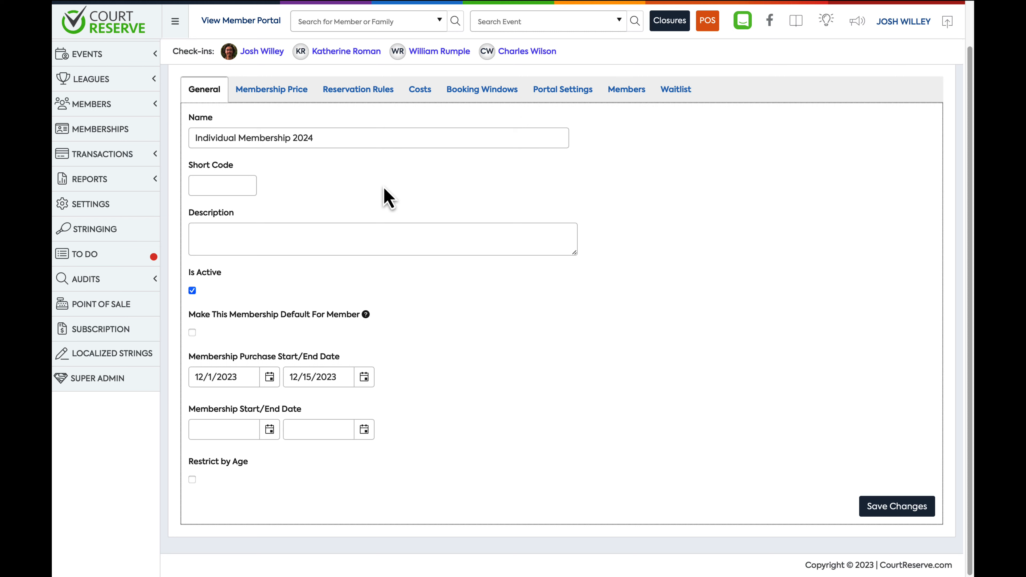
Enable the waitlist for the membership with a max capacity of 50 and save the waitlist settings
{"action": "left_click", "coordinate": [676, 94]}
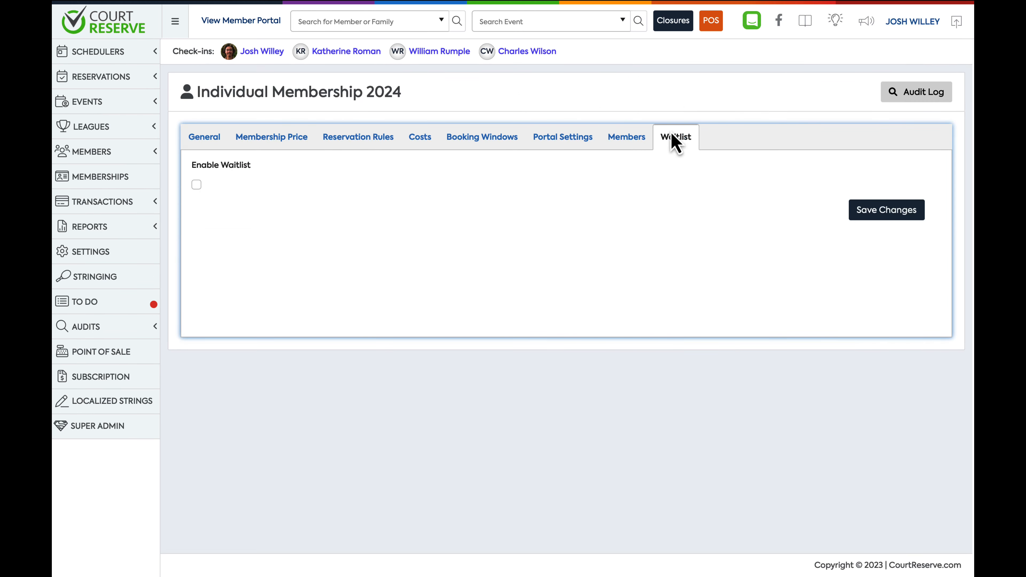
{"action": "left_click", "coordinate": [196, 184]}
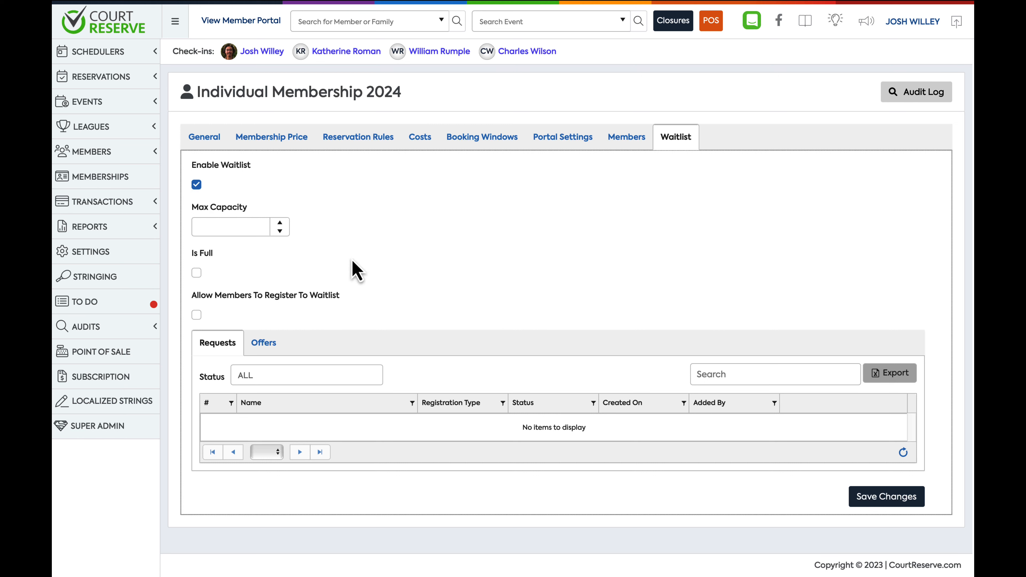
{"action": "left_click", "coordinate": [236, 227]}
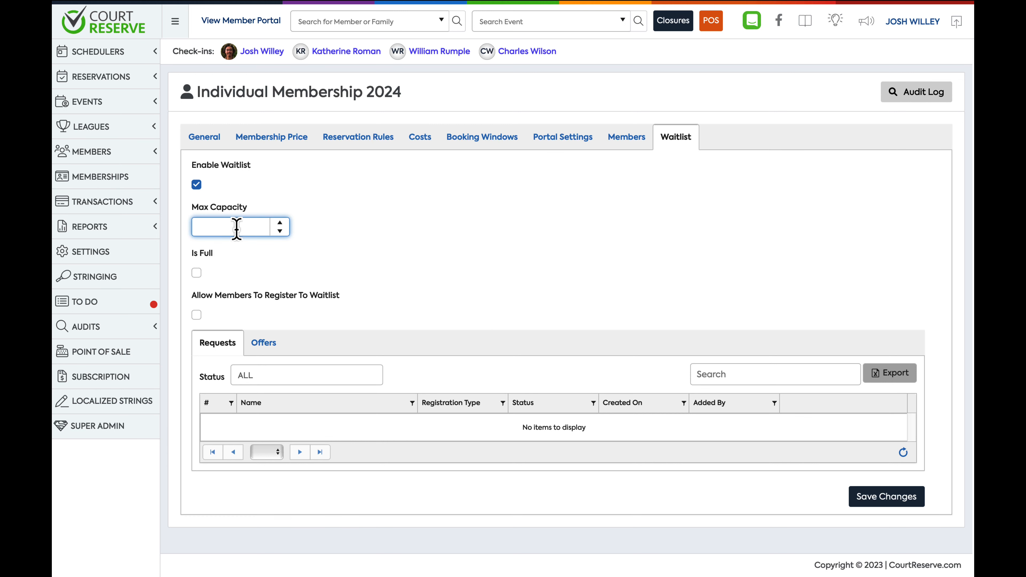
{"action": "type", "text": "50"}
{"action": "left_click", "coordinate": [345, 236]}
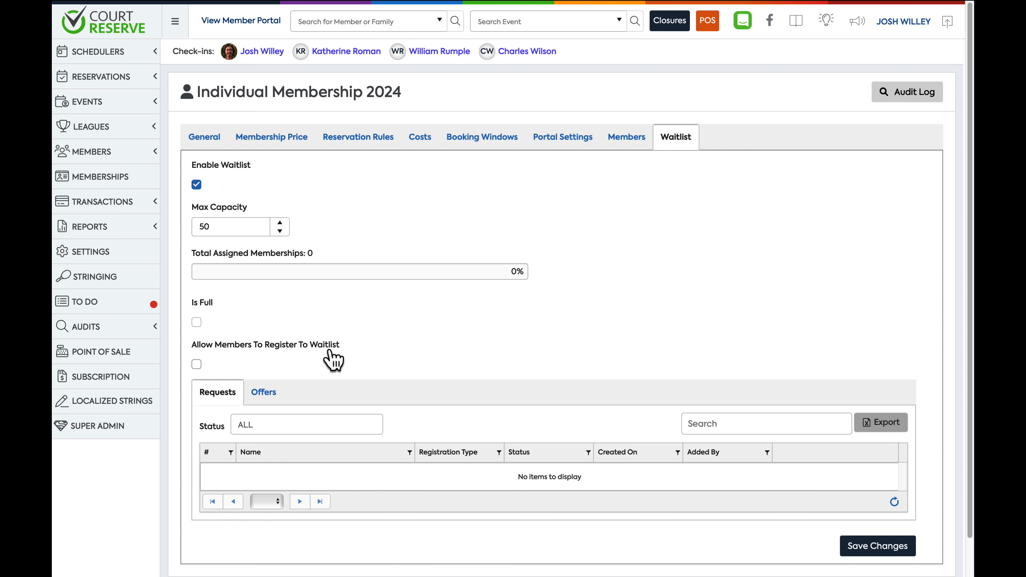
{"action": "left_click", "coordinate": [856, 548]}
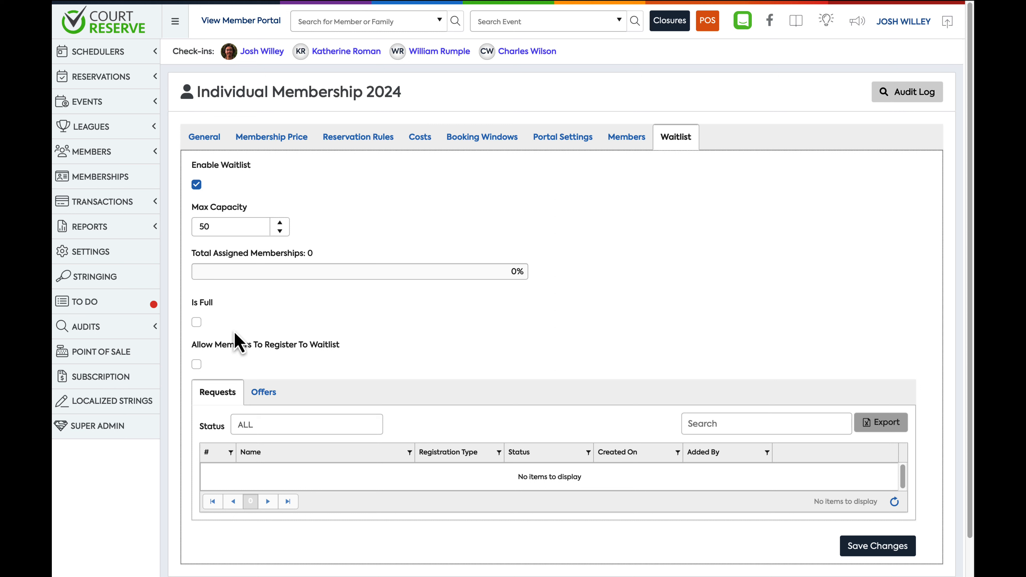
Try the option that allows members to register to the waitlist, and turn it off again
{"action": "left_click", "coordinate": [196, 364]}
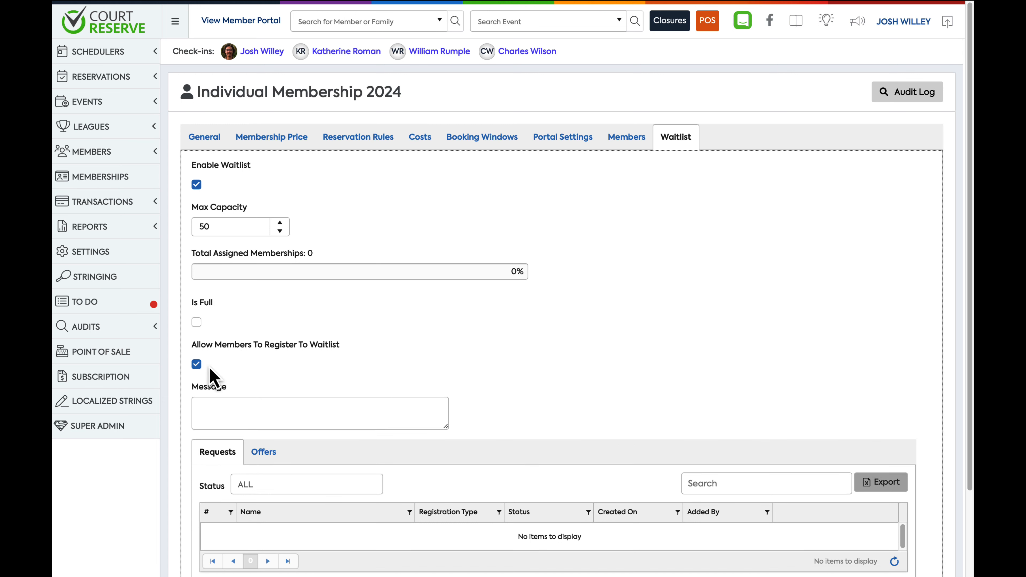
{"action": "left_click", "coordinate": [197, 364]}
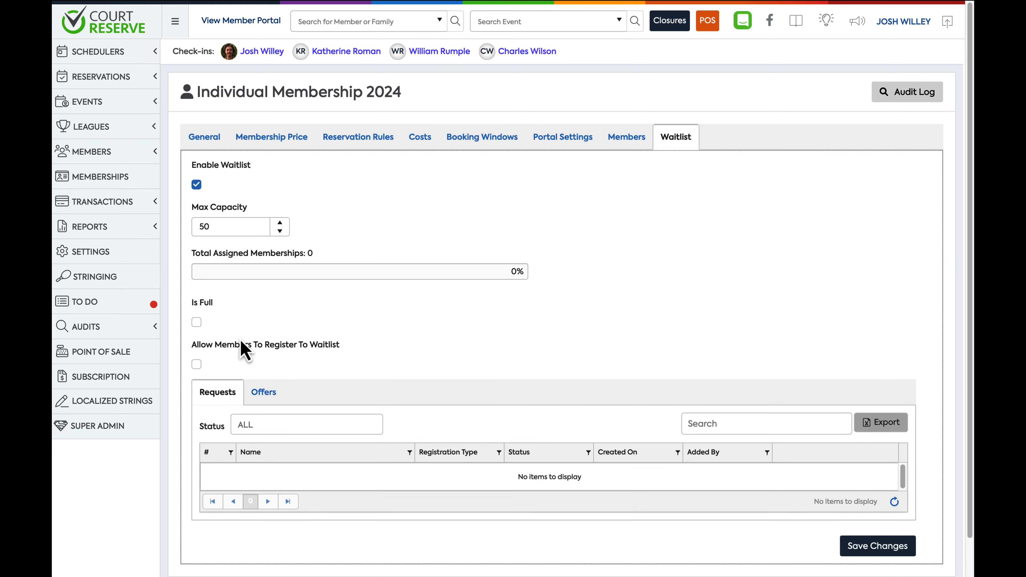